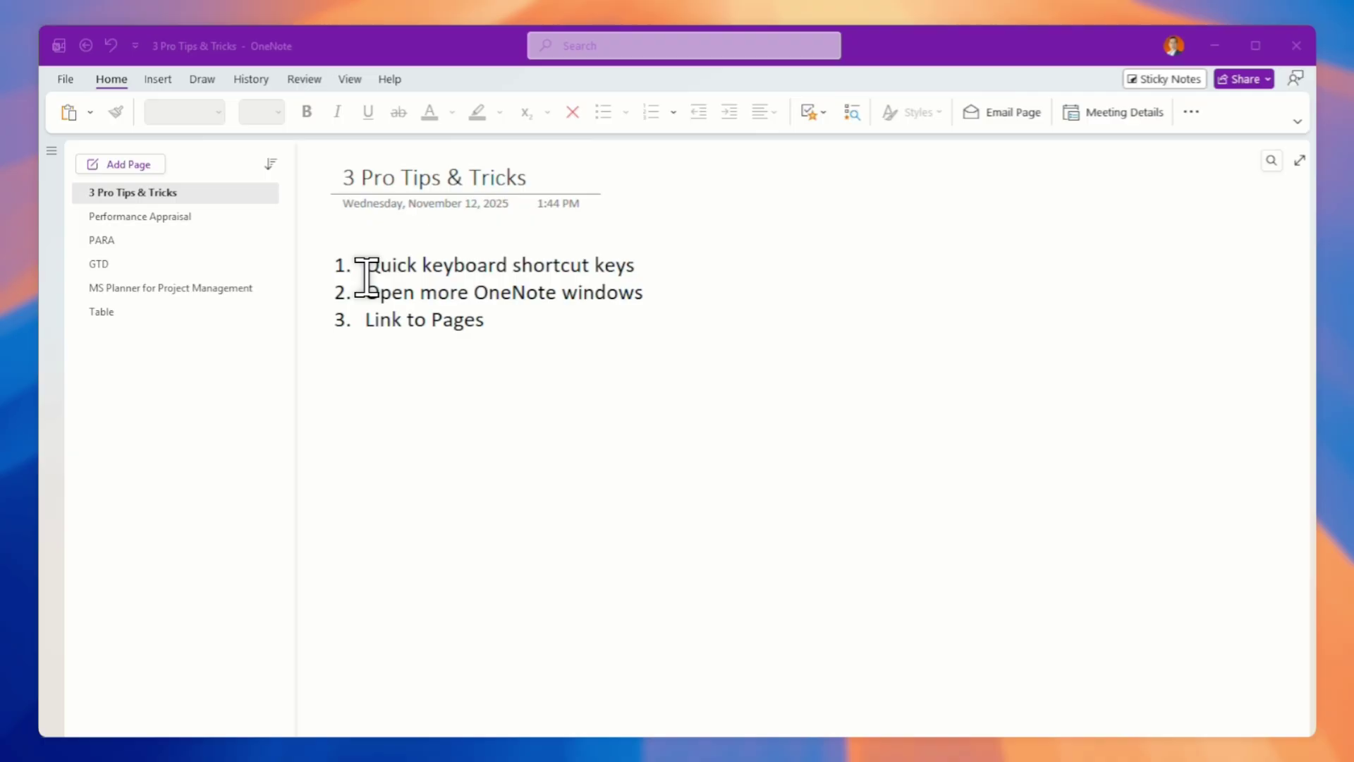
# Format the Heelo and World note lines as a numbered list (1., 2.).
pyautogui.click(412, 431)
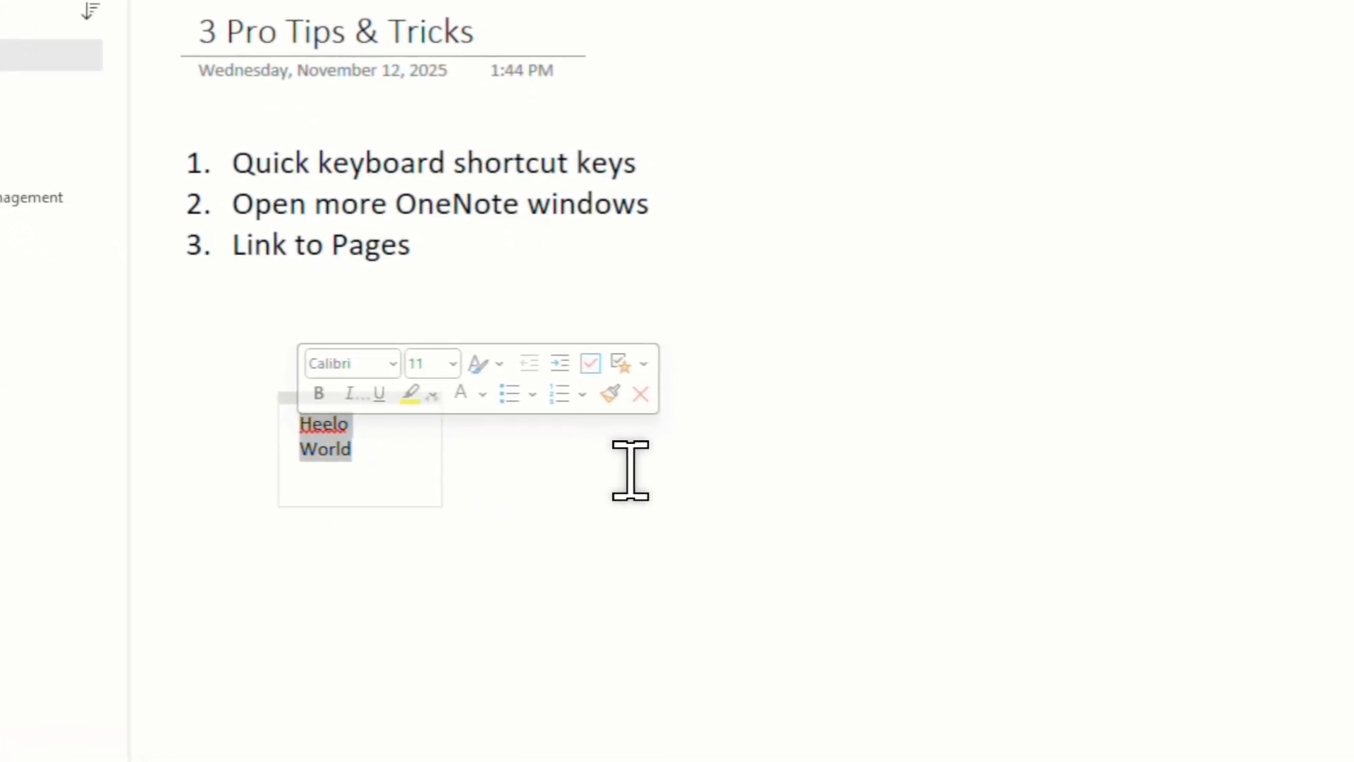
pyautogui.click(580, 488)
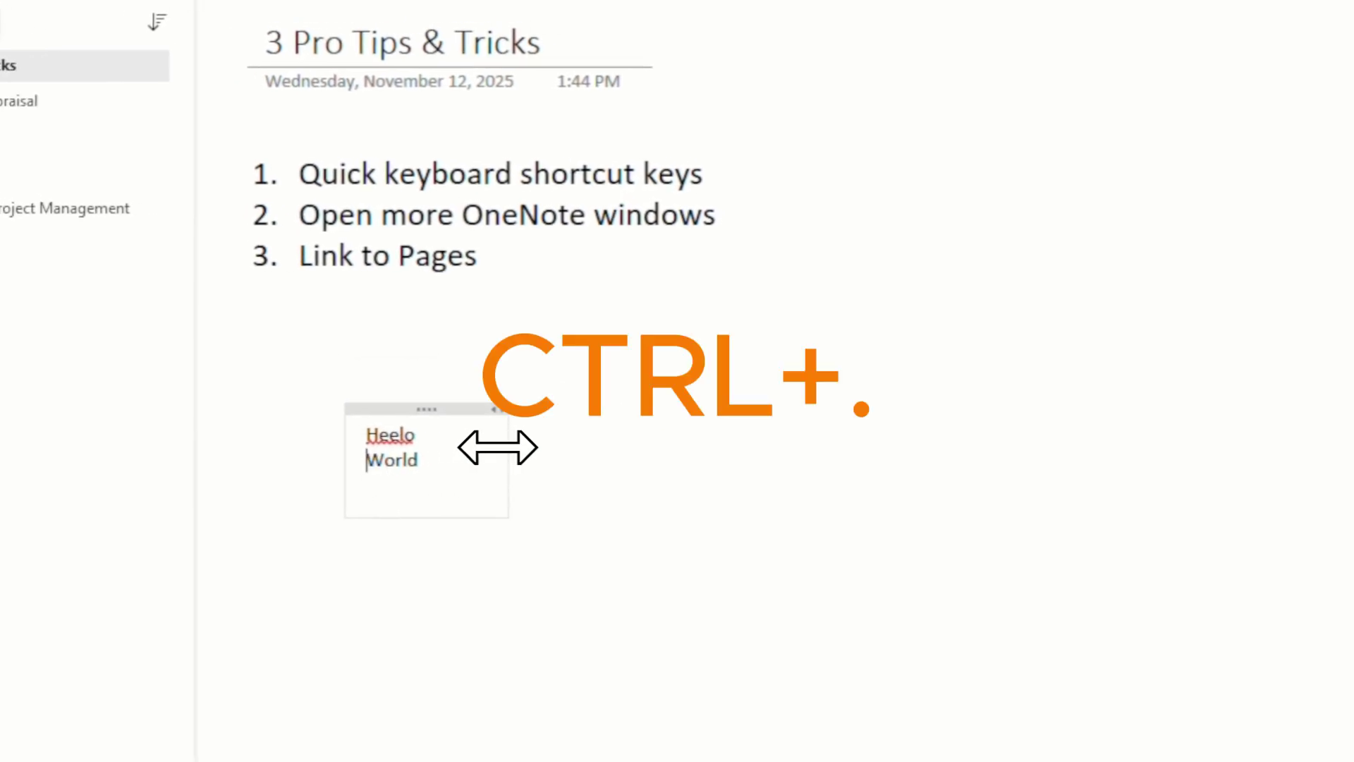
pyautogui.hotkey('ctrl', '.')
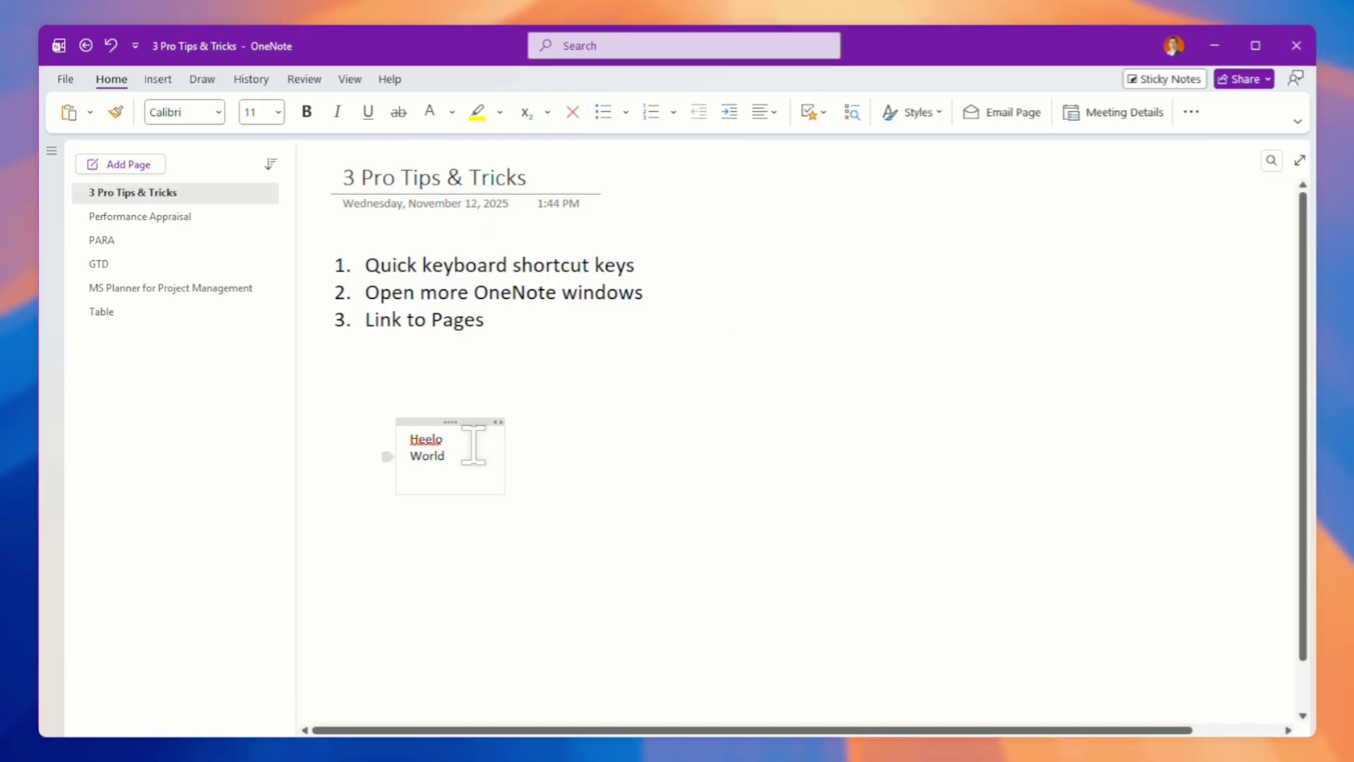
pyautogui.moveTo(429, 455); pyautogui.dragTo(389, 437)
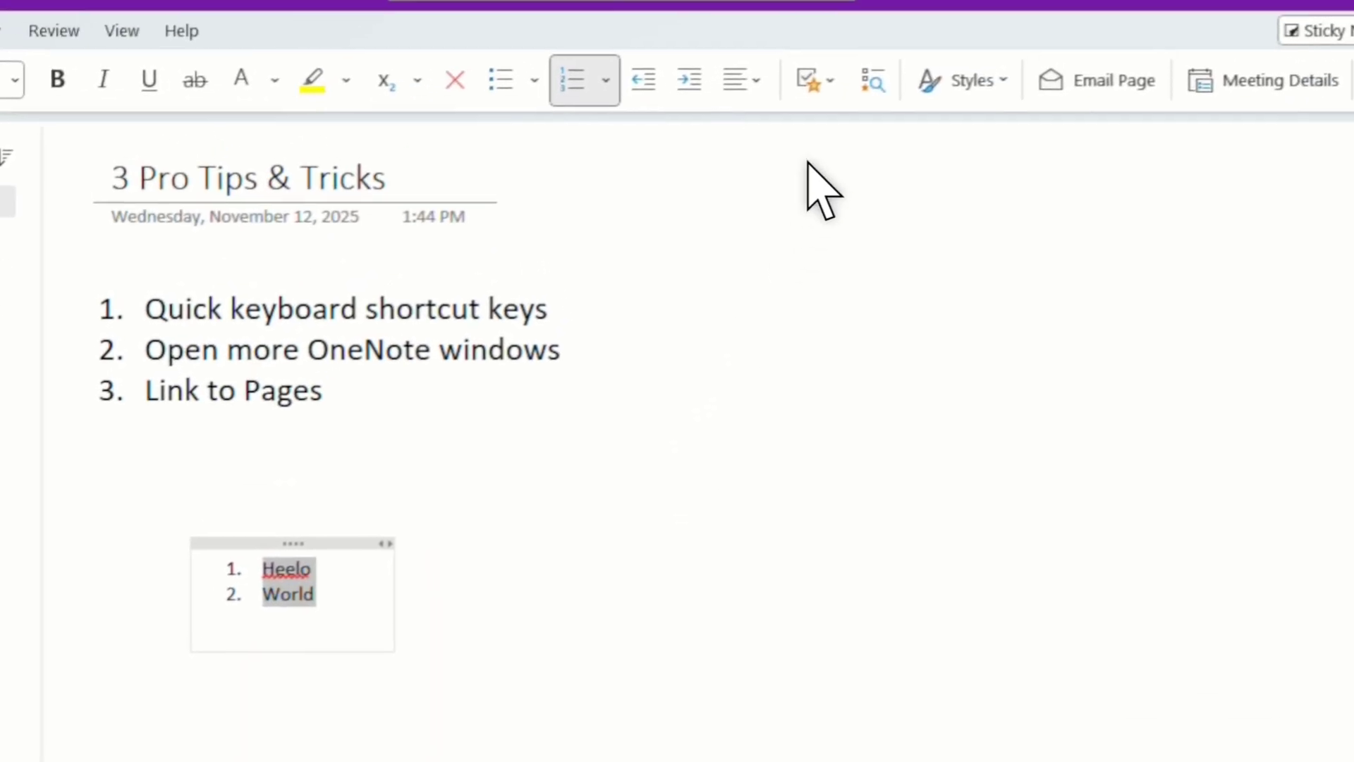
# Apply the To Do tag to the Task 1 note with Ctrl+1.
pyautogui.click(820, 110)
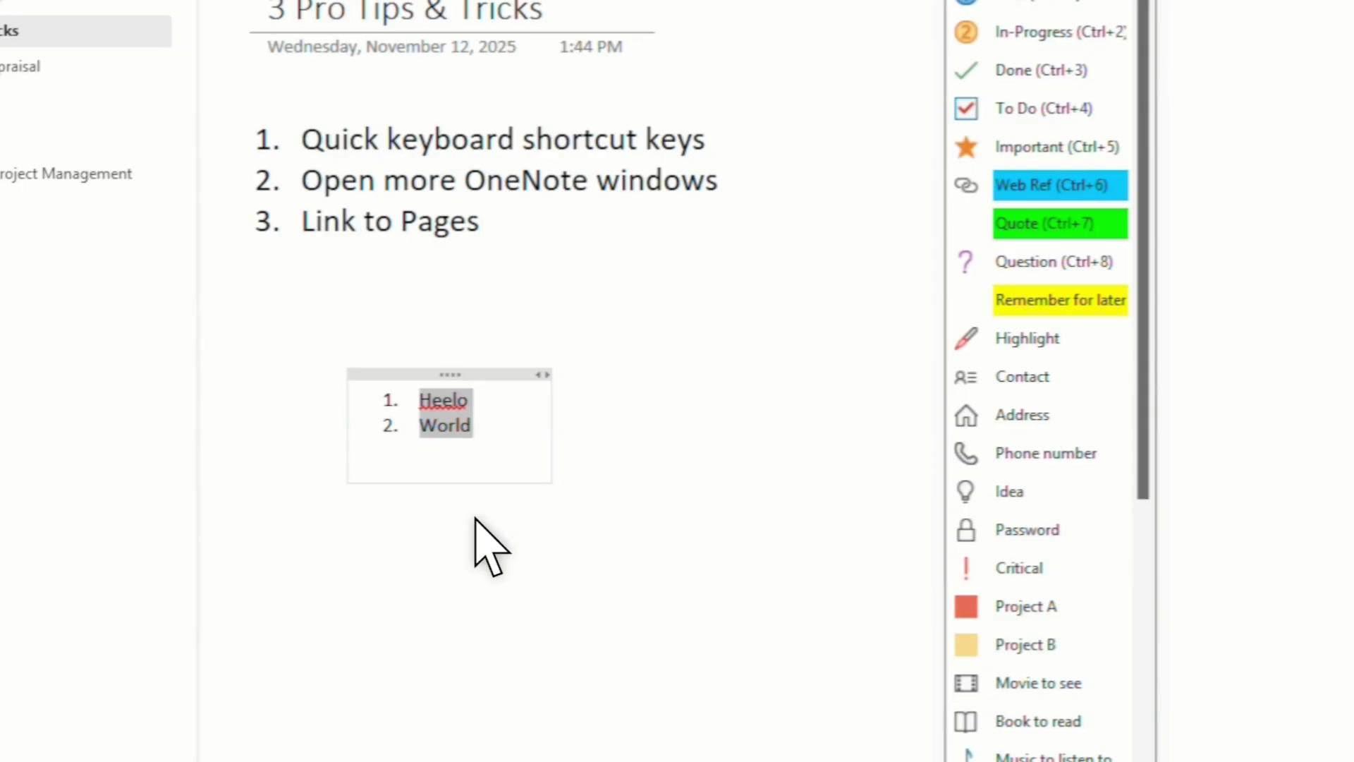
pyautogui.press('Escape')
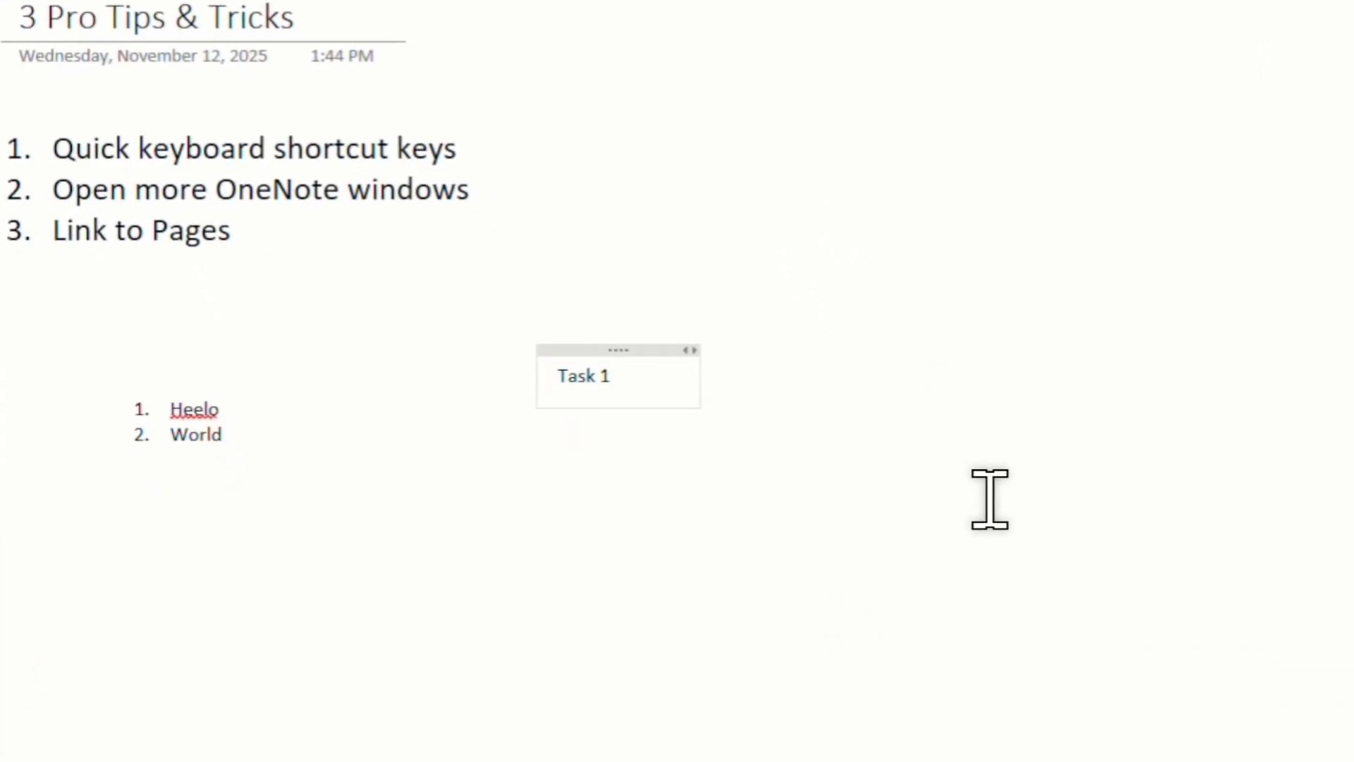
pyautogui.hotkey('ctrl', '1')
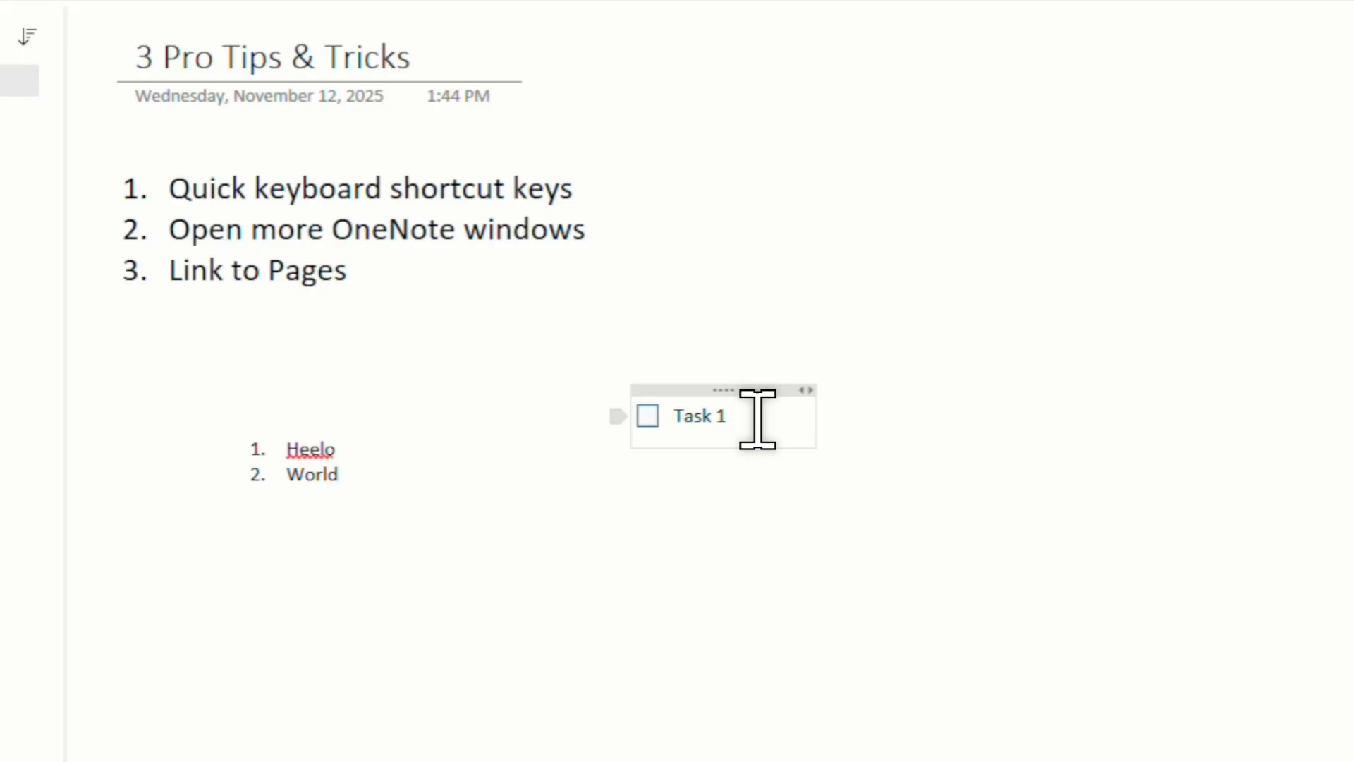
pyautogui.click(825, 46)
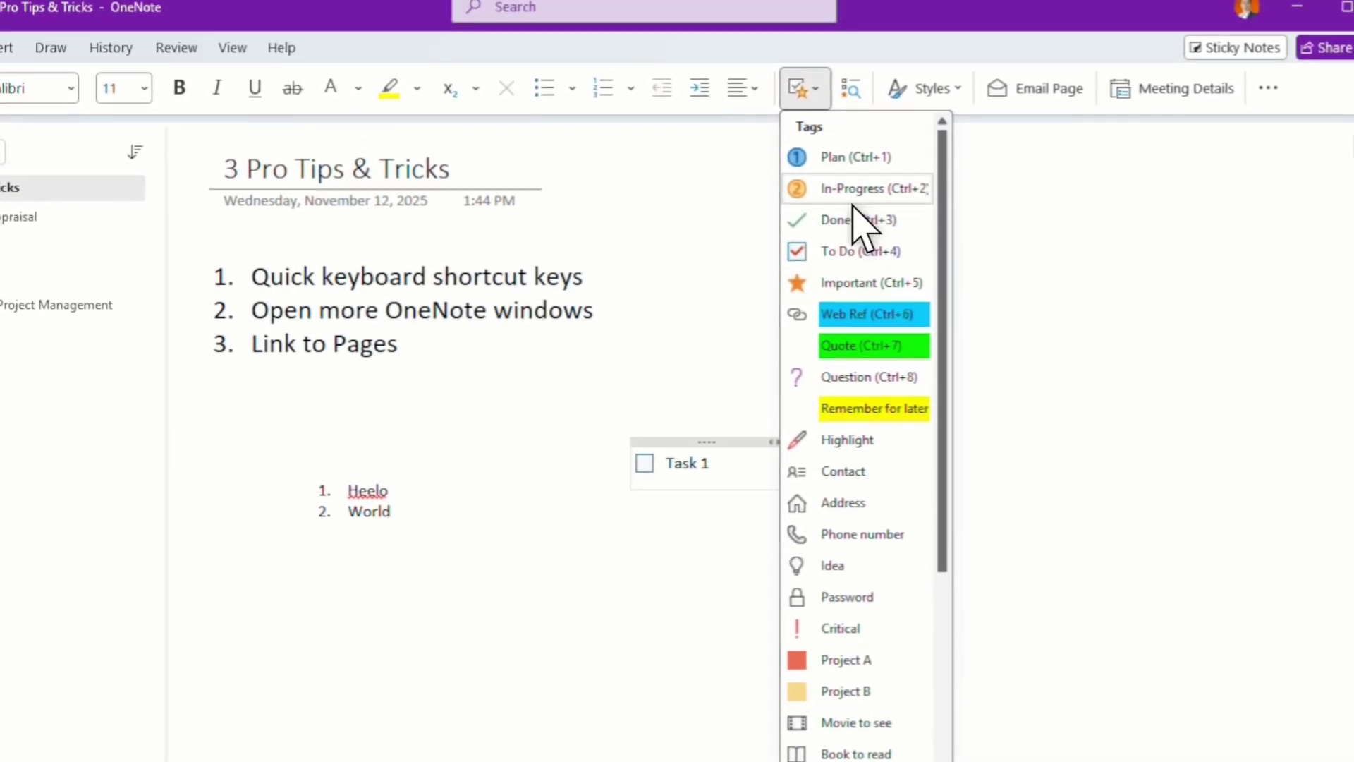
pyautogui.click(846, 713)
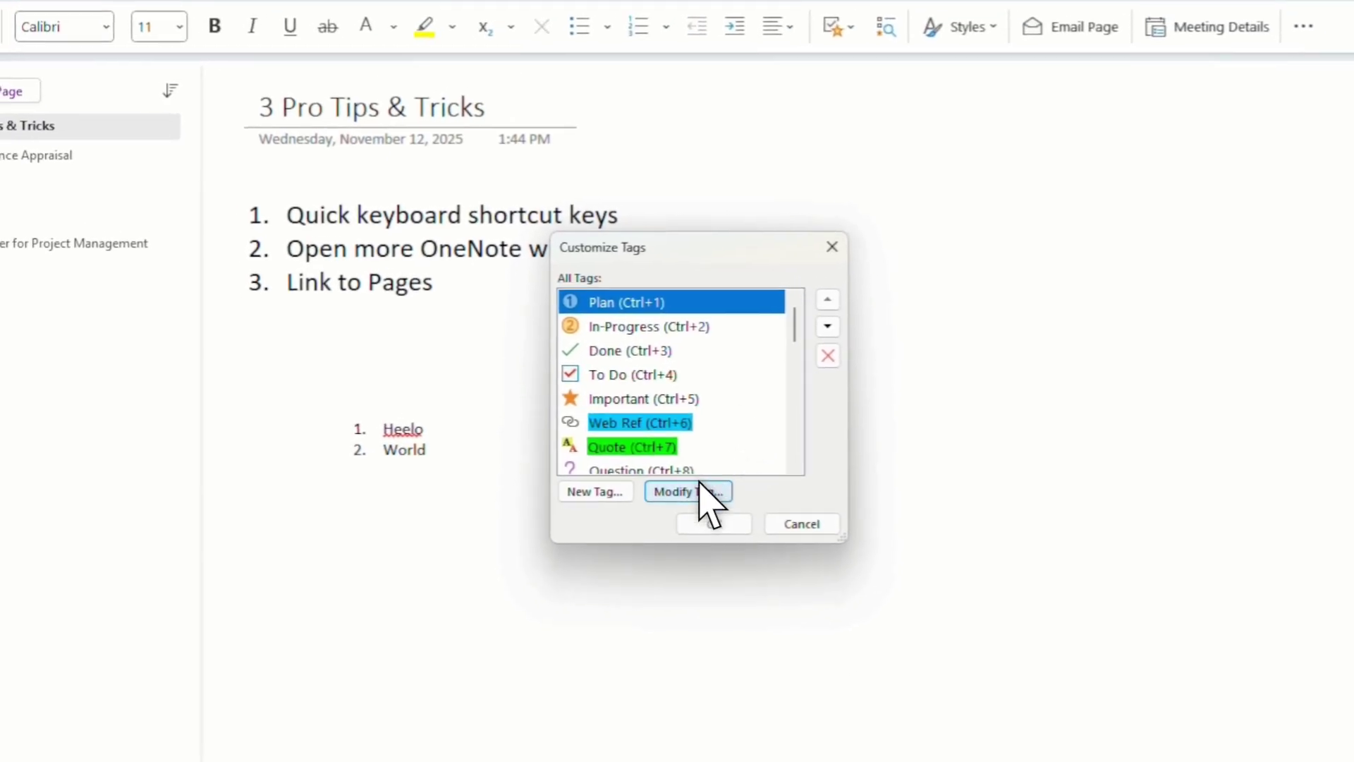
pyautogui.click(719, 326)
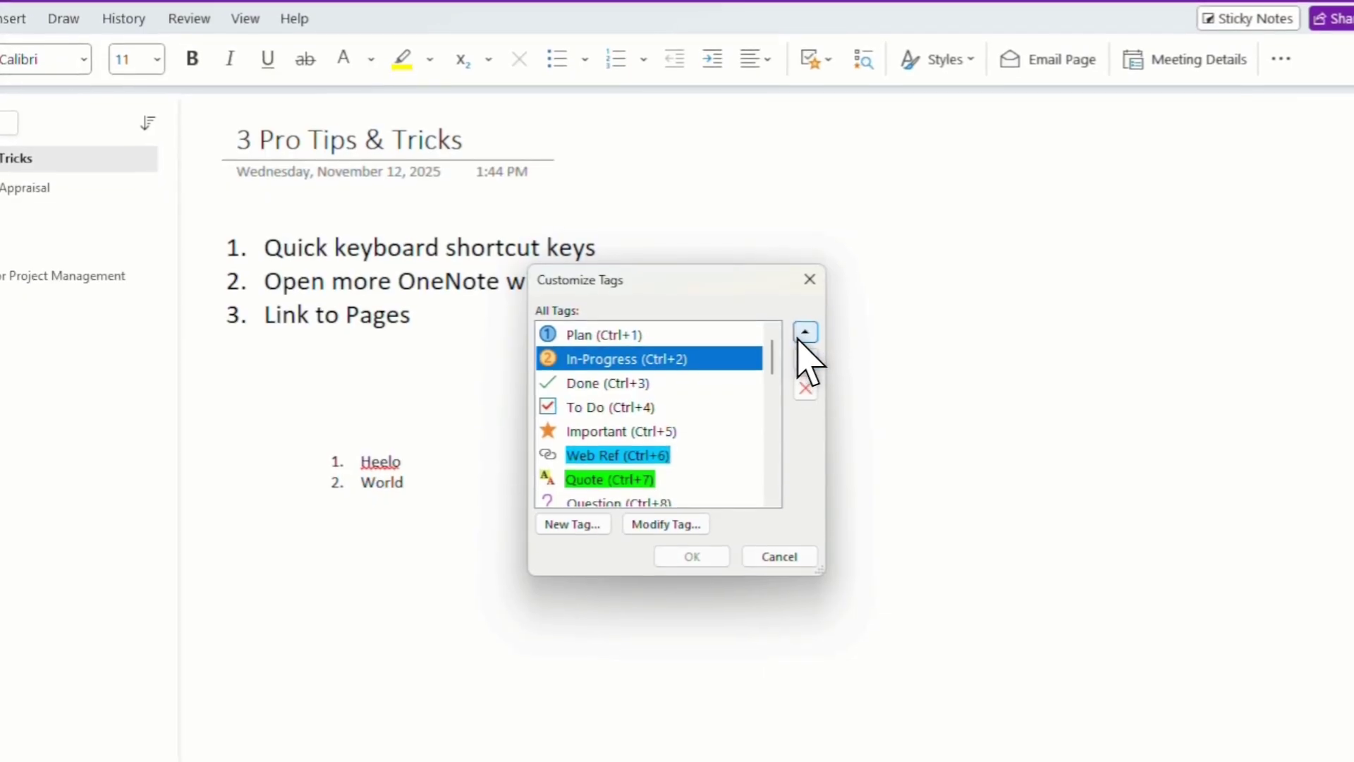
pyautogui.click(779, 557)
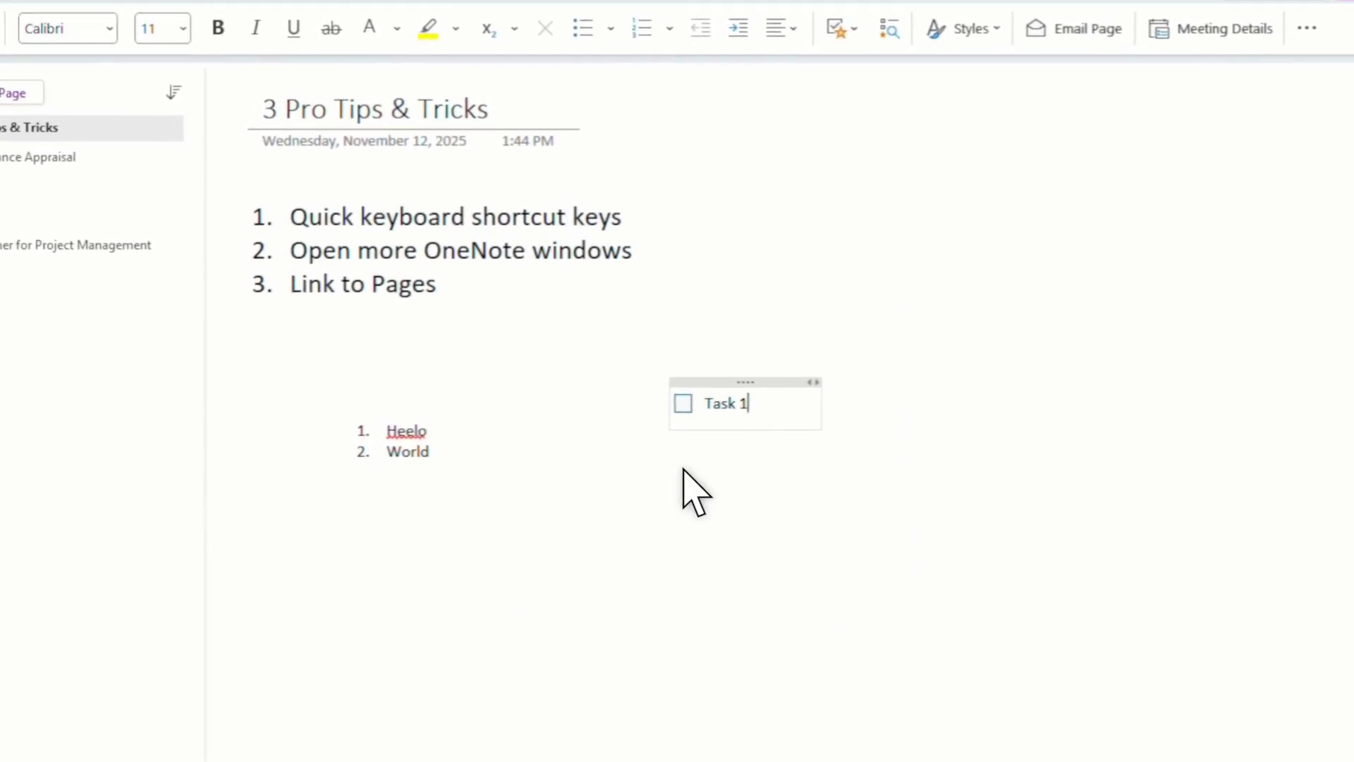
pyautogui.click(840, 29)
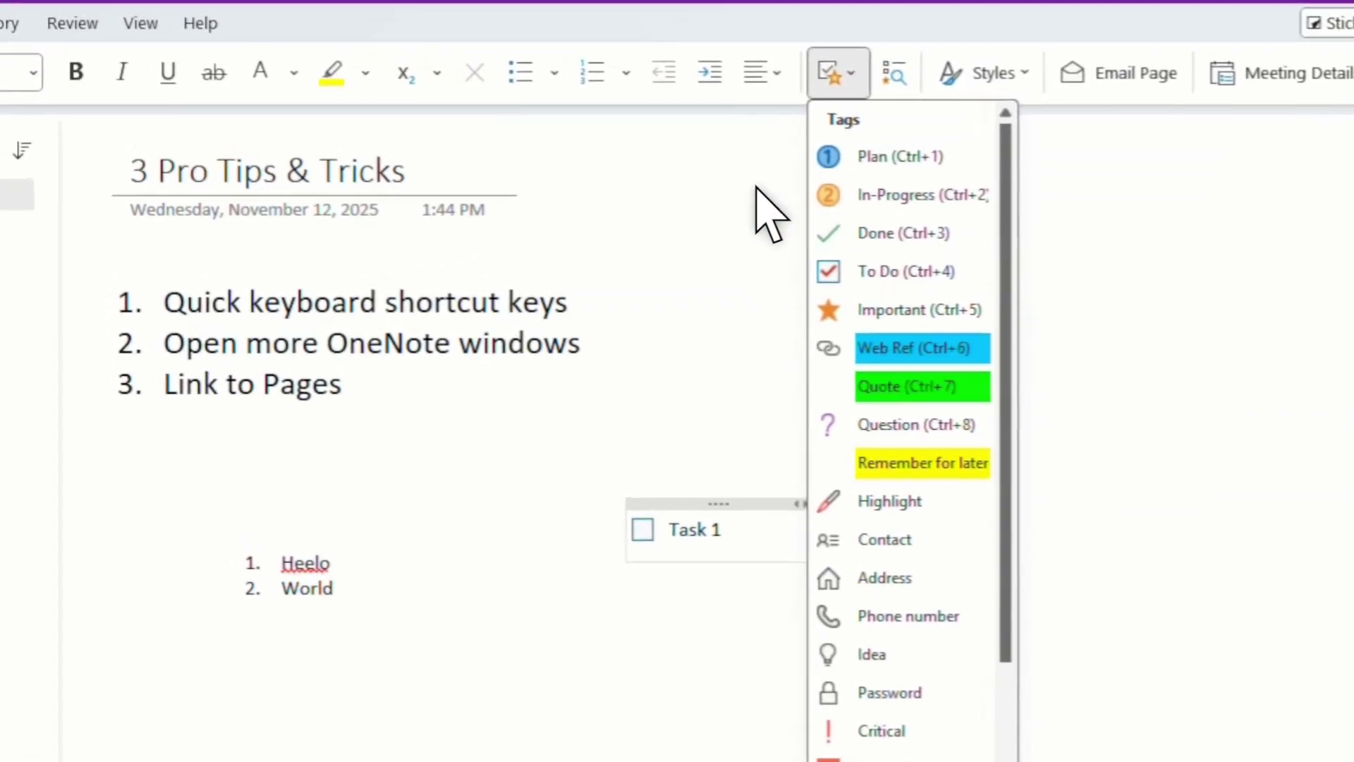
pyautogui.press('Escape')
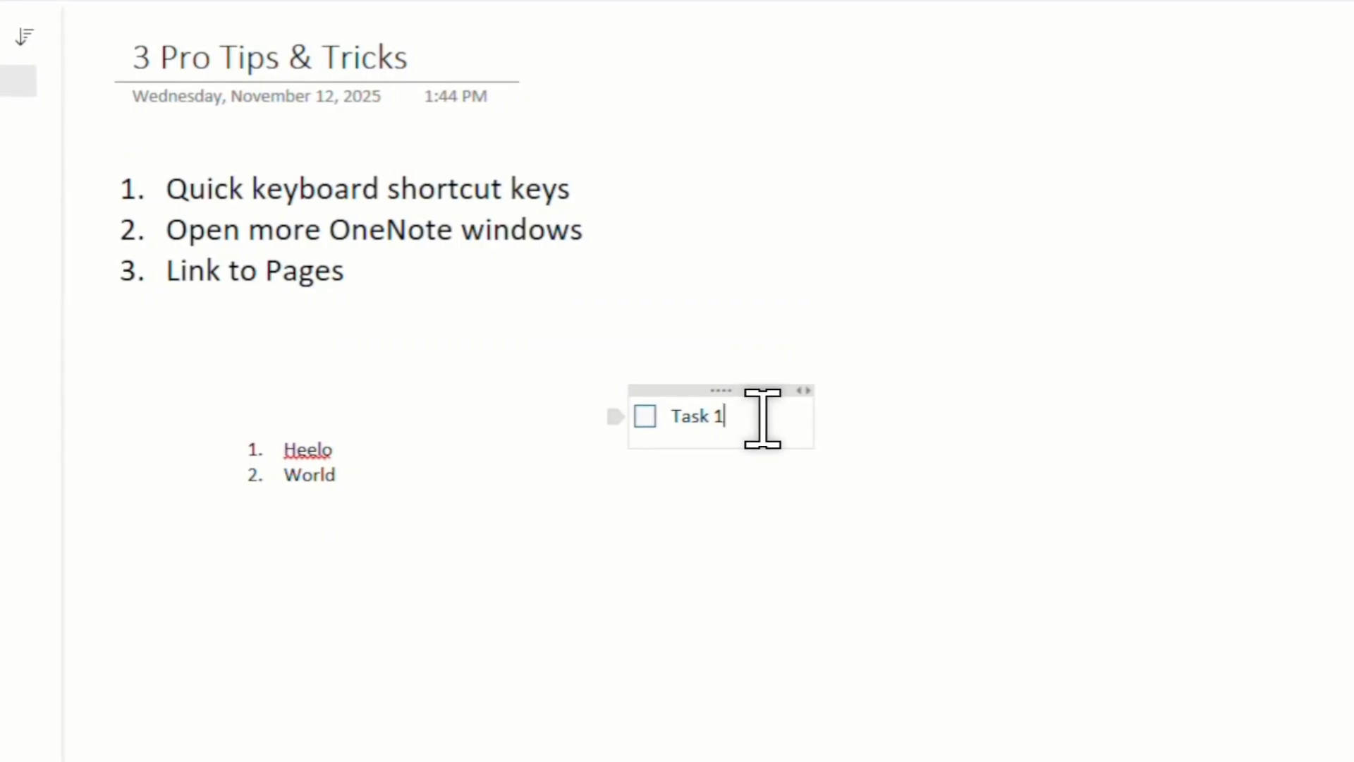
pyautogui.click(762, 418)
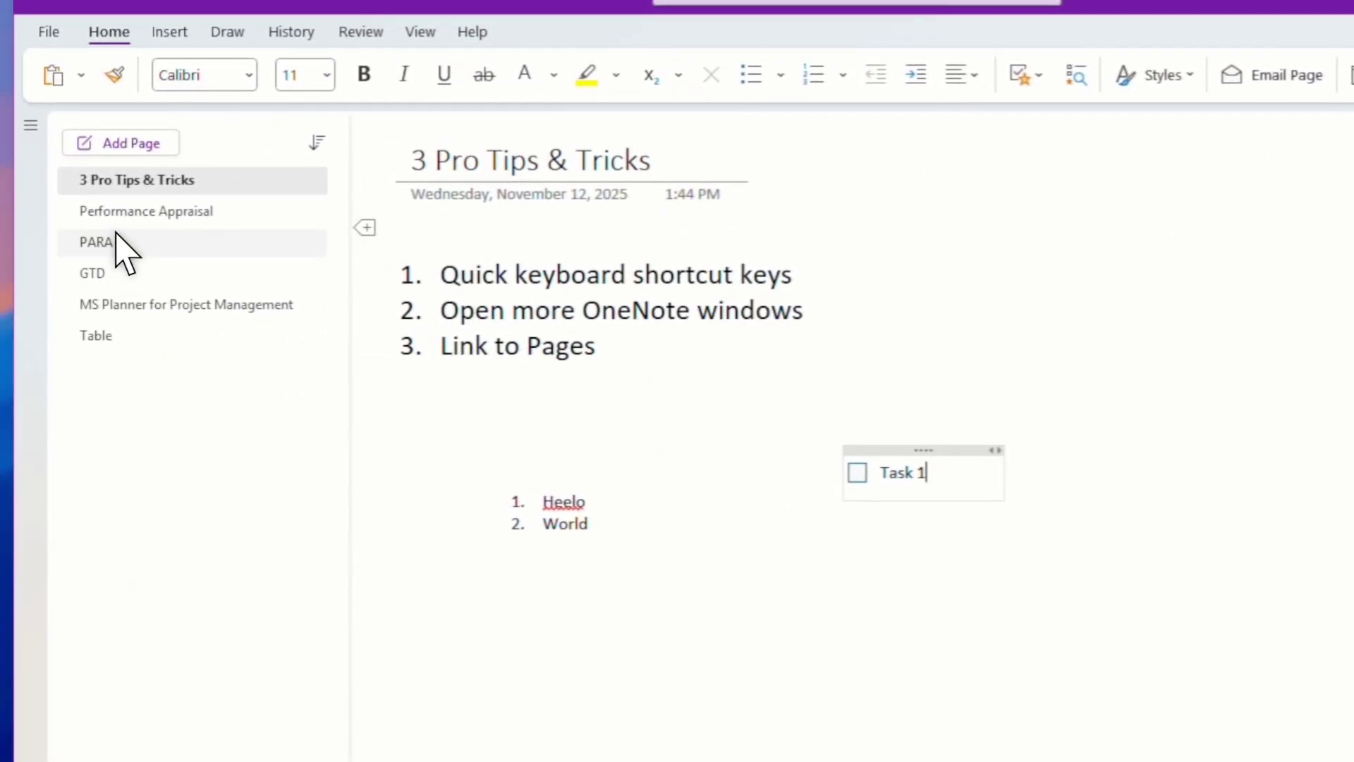
pyautogui.click(113, 240)
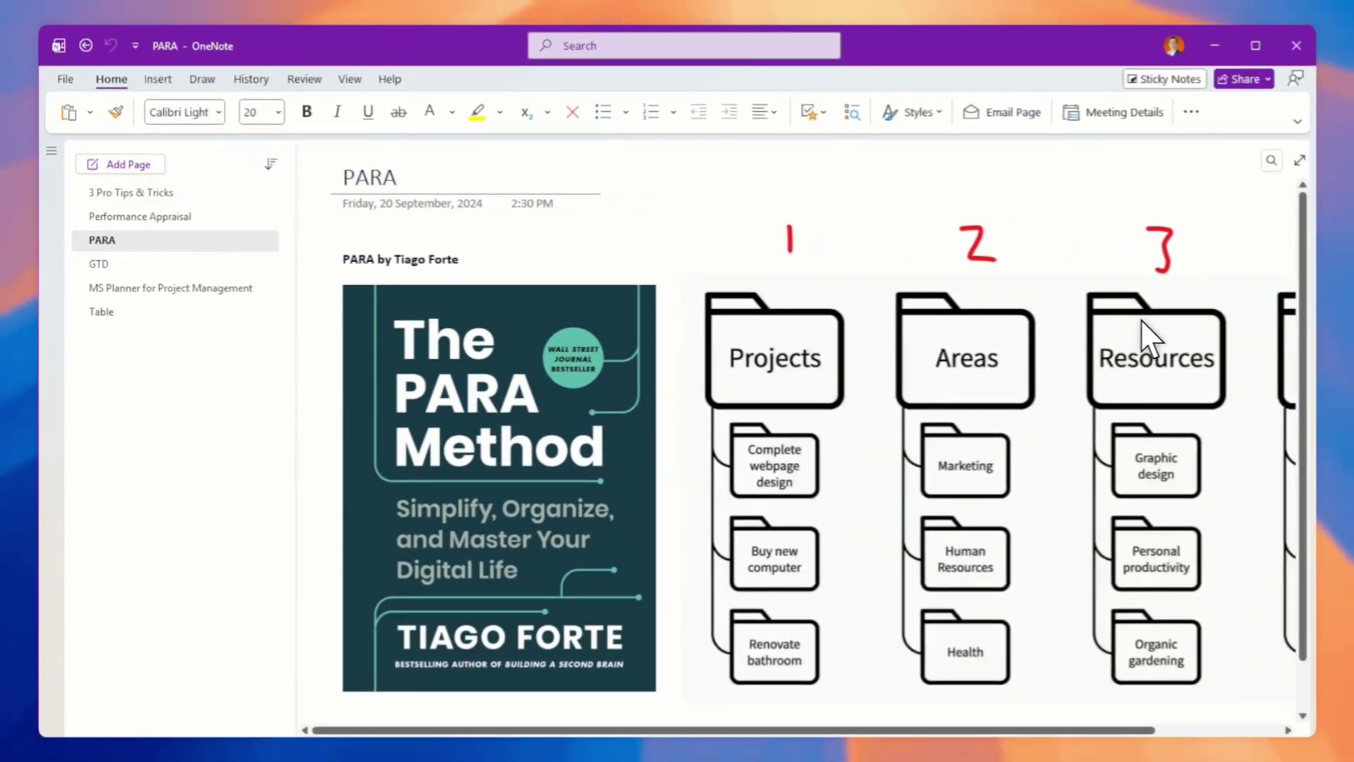
pyautogui.click(142, 202)
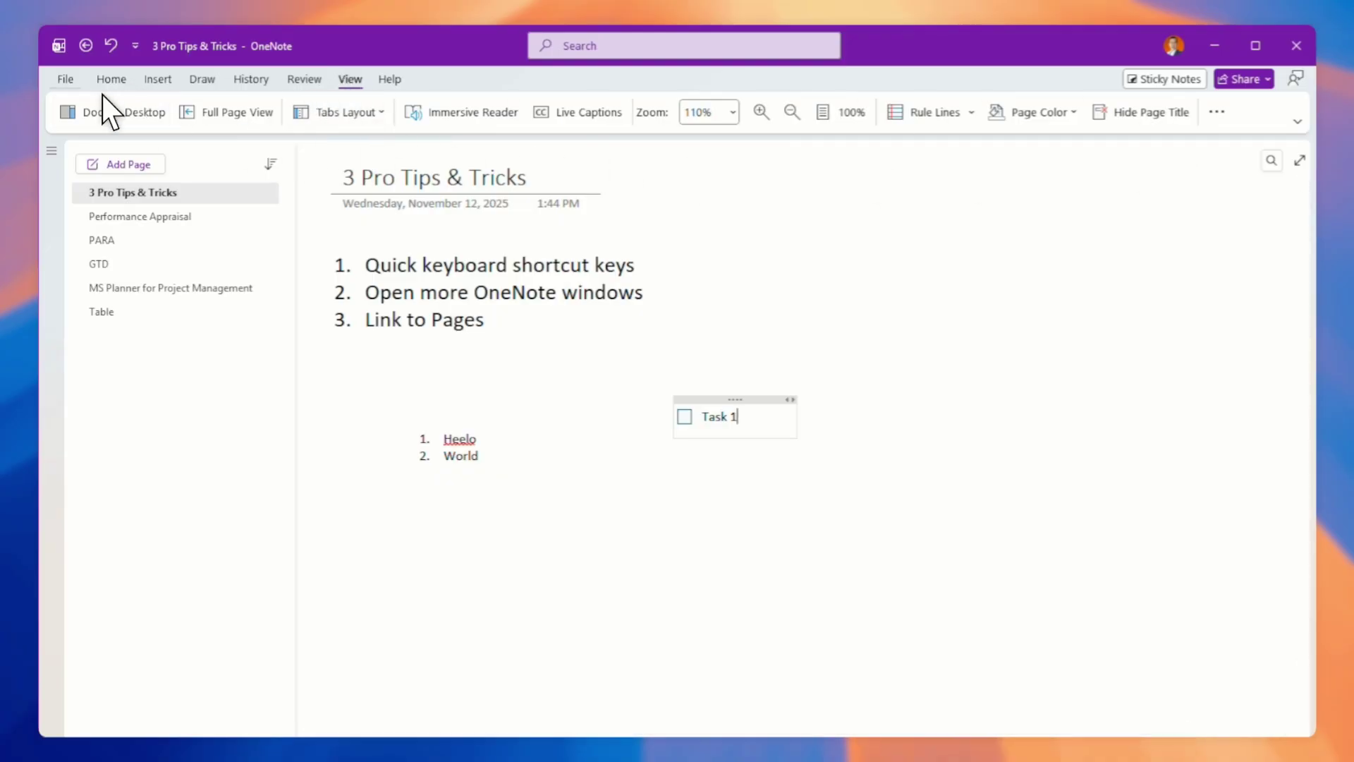
pyautogui.click(65, 79)
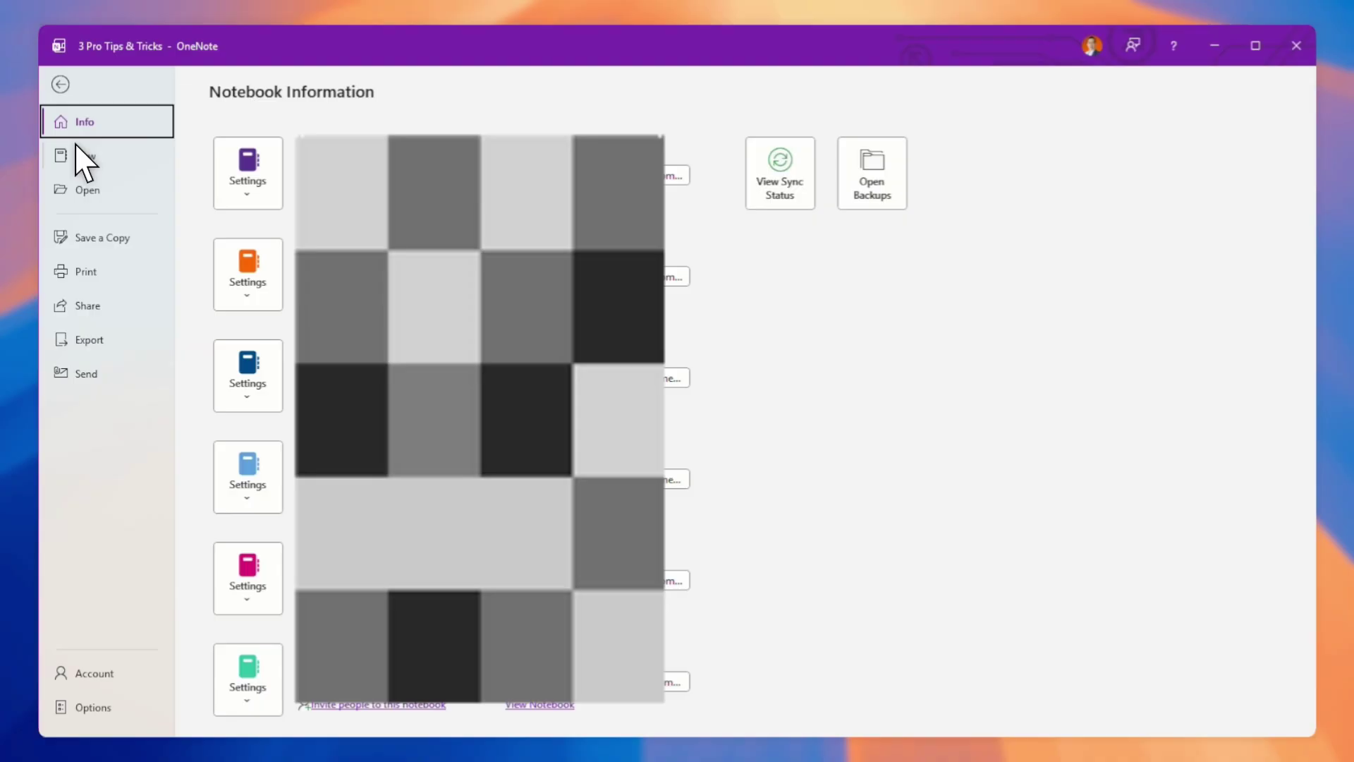
pyautogui.click(73, 155)
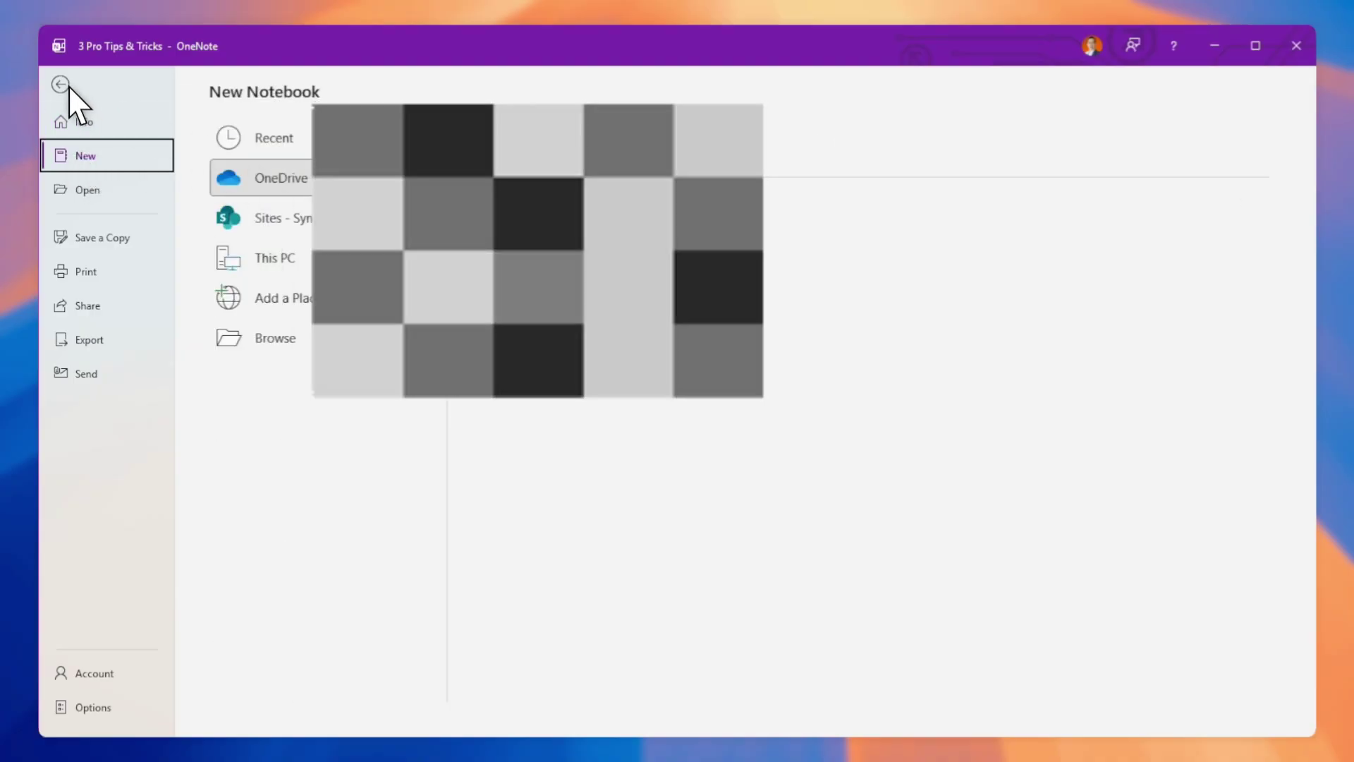
pyautogui.click(62, 85)
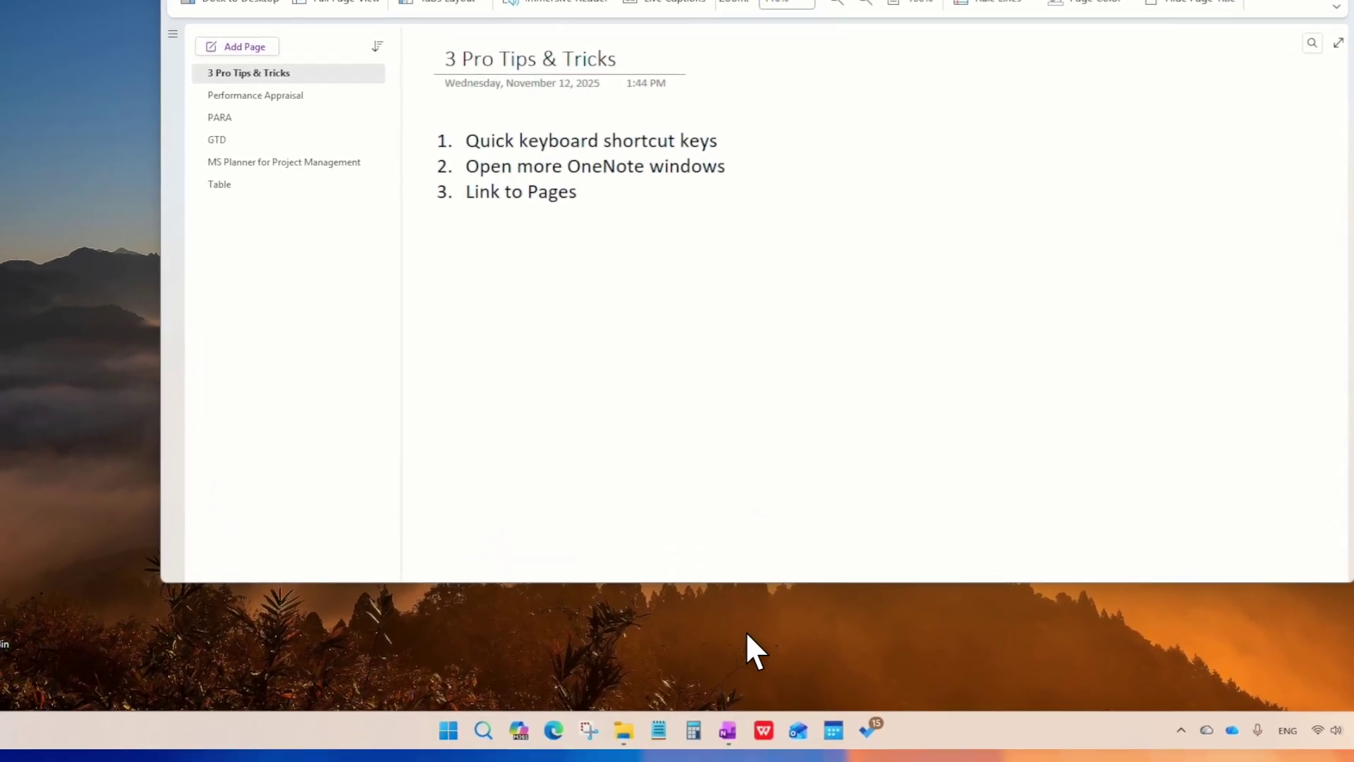
# Launch another OneNote window from the taskbar icon's jump list.
pyautogui.moveTo(730, 705)
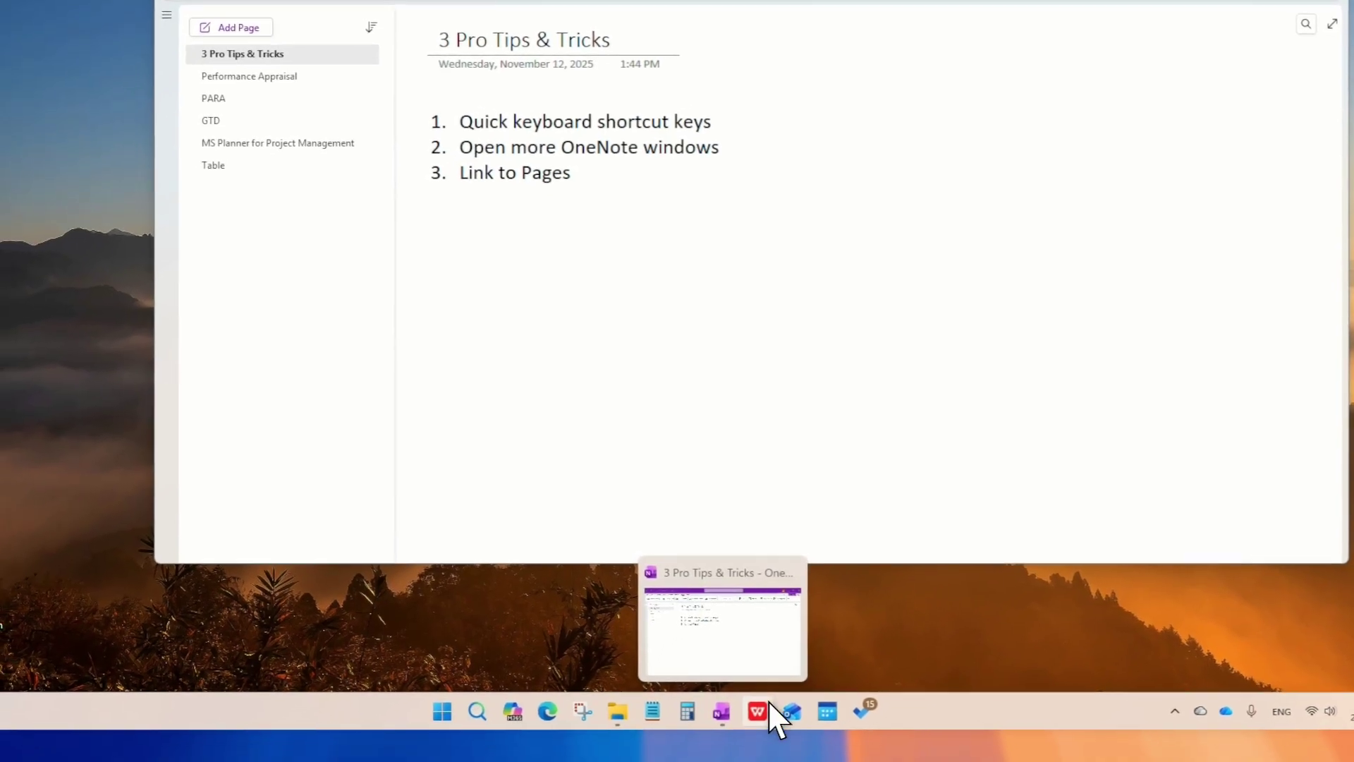
pyautogui.rightClick(730, 707)
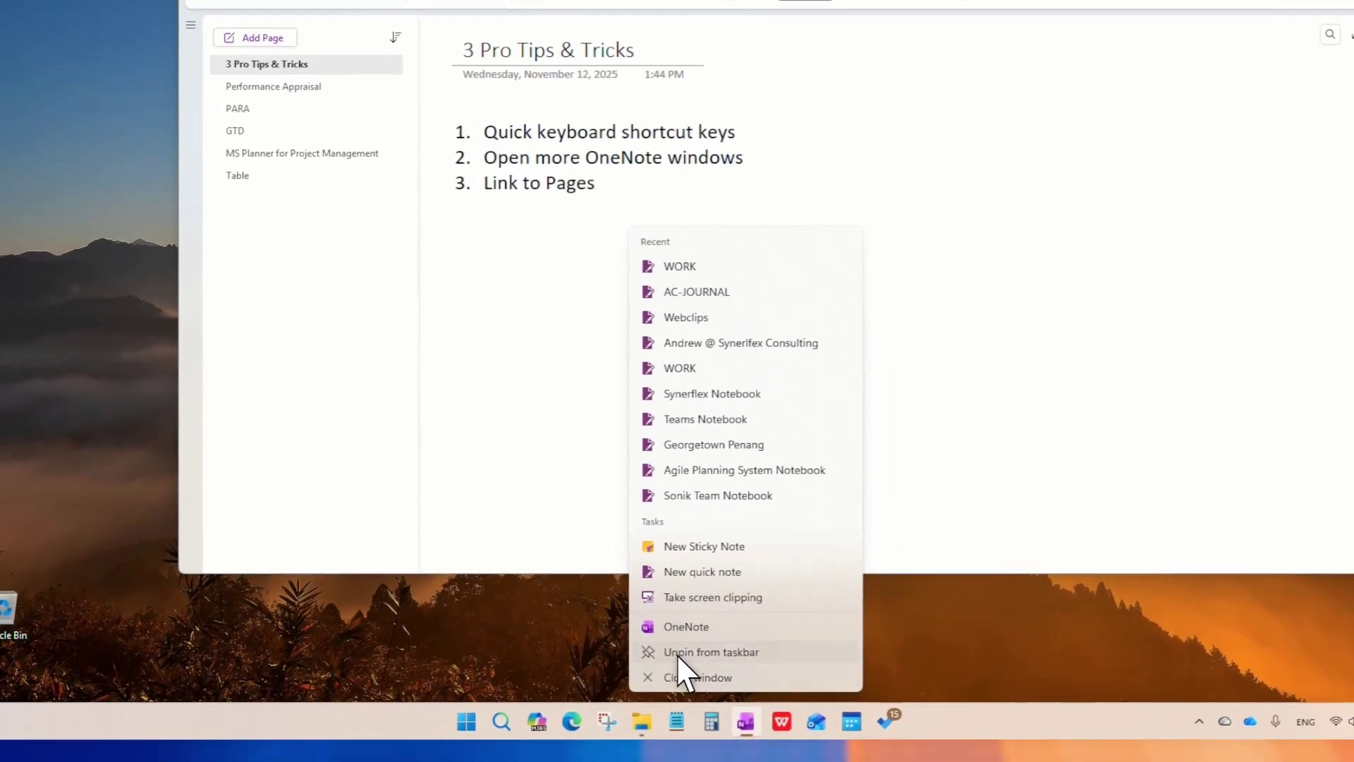
pyautogui.click(687, 632)
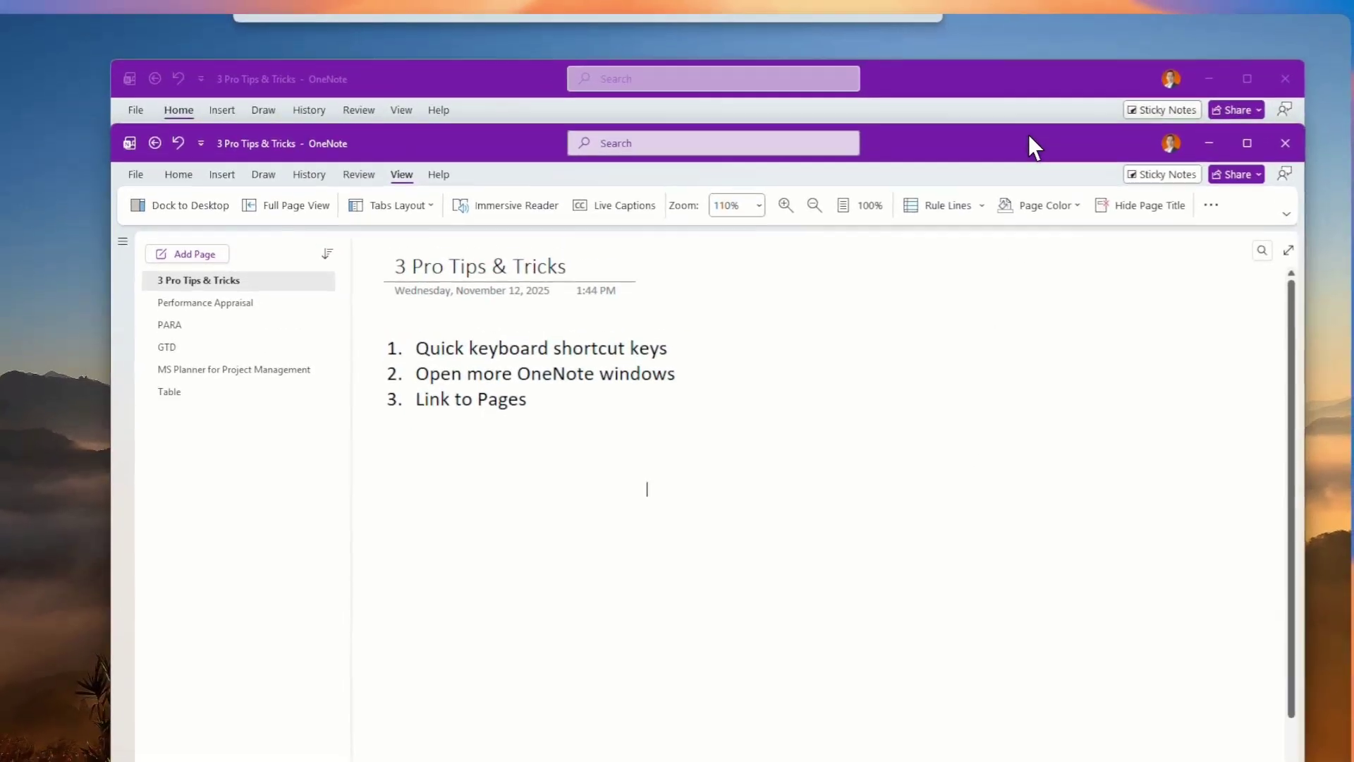
# Move and narrow both OneNote windows so they fit next to each other.
pyautogui.moveTo(983, 87); pyautogui.dragTo(900, 87)
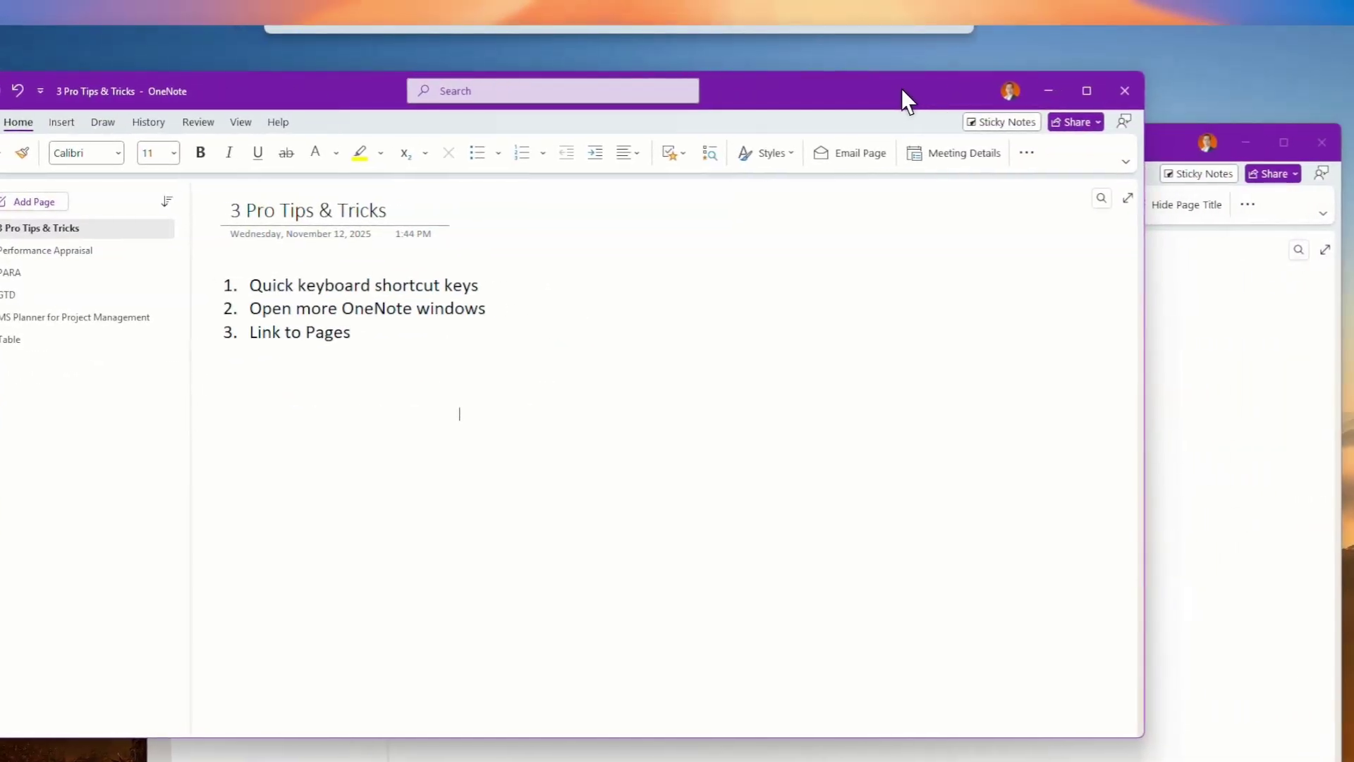
pyautogui.moveTo(1096, 227); pyautogui.dragTo(792, 233)
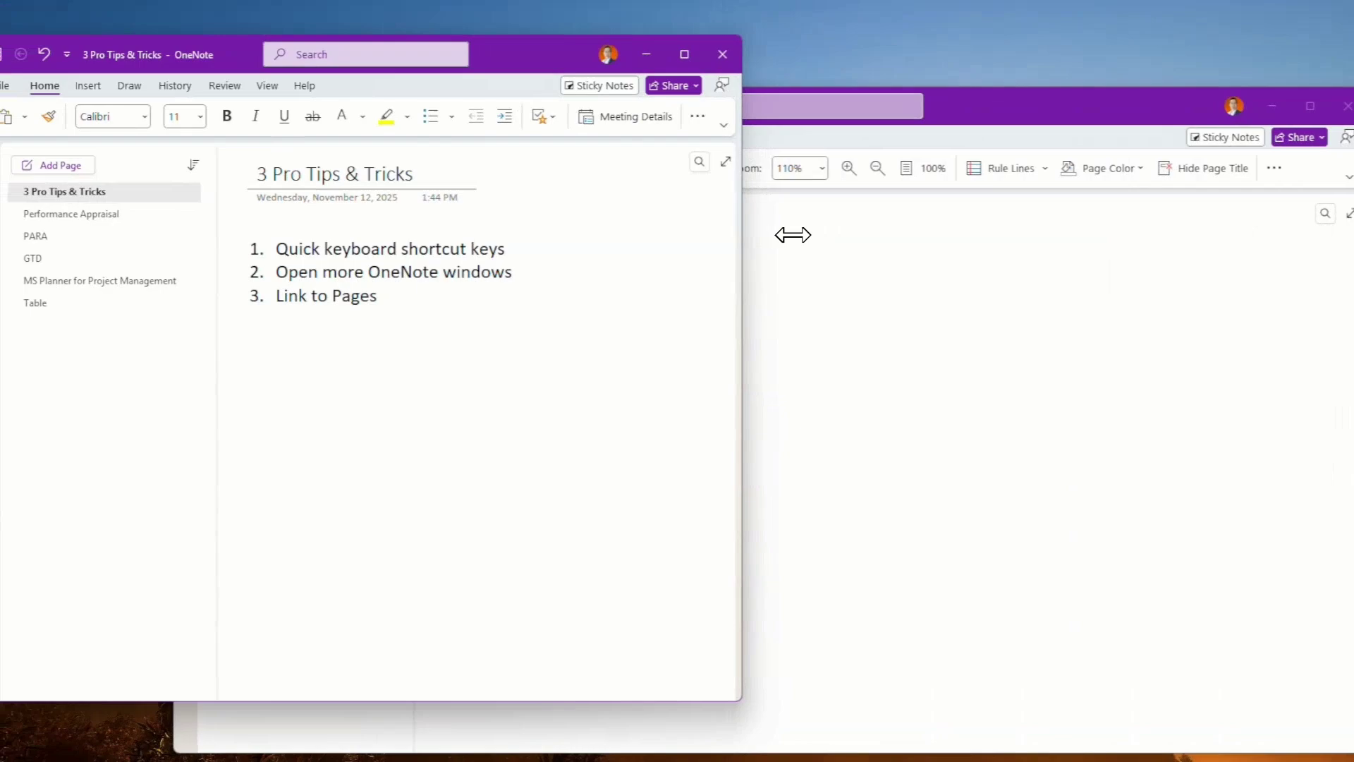
pyautogui.click(999, 145)
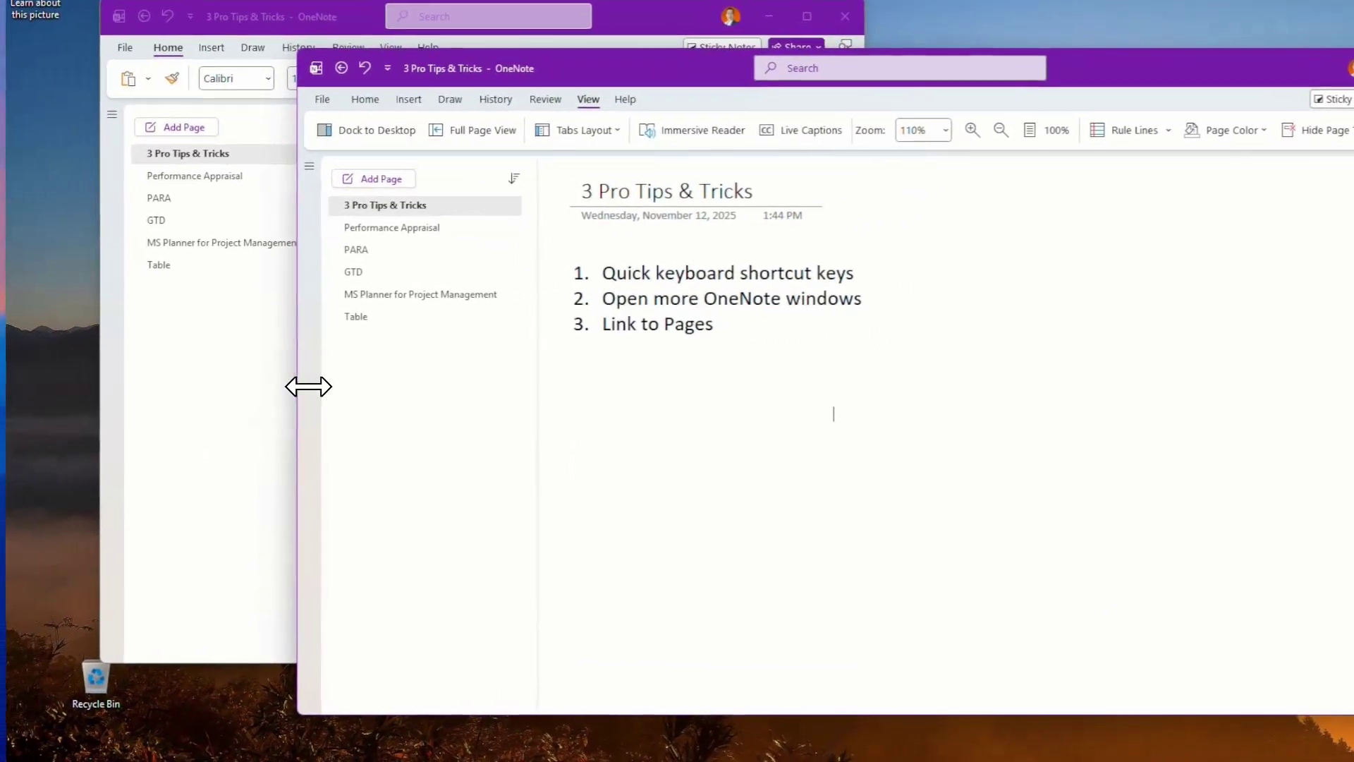
pyautogui.moveTo(308, 387); pyautogui.dragTo(698, 388)
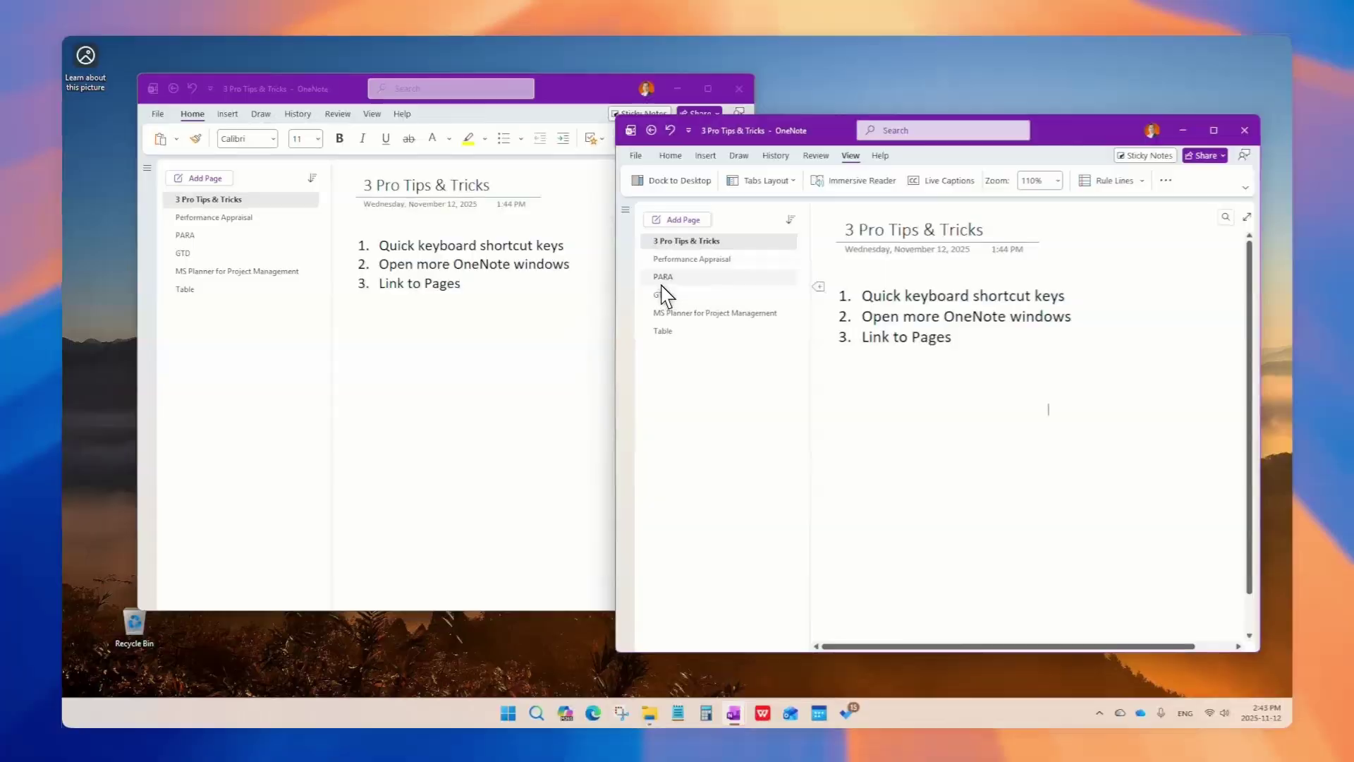
# Show GTD in one window snapped right, with 3 Pro Tips filling the left half.
pyautogui.click(851, 251)
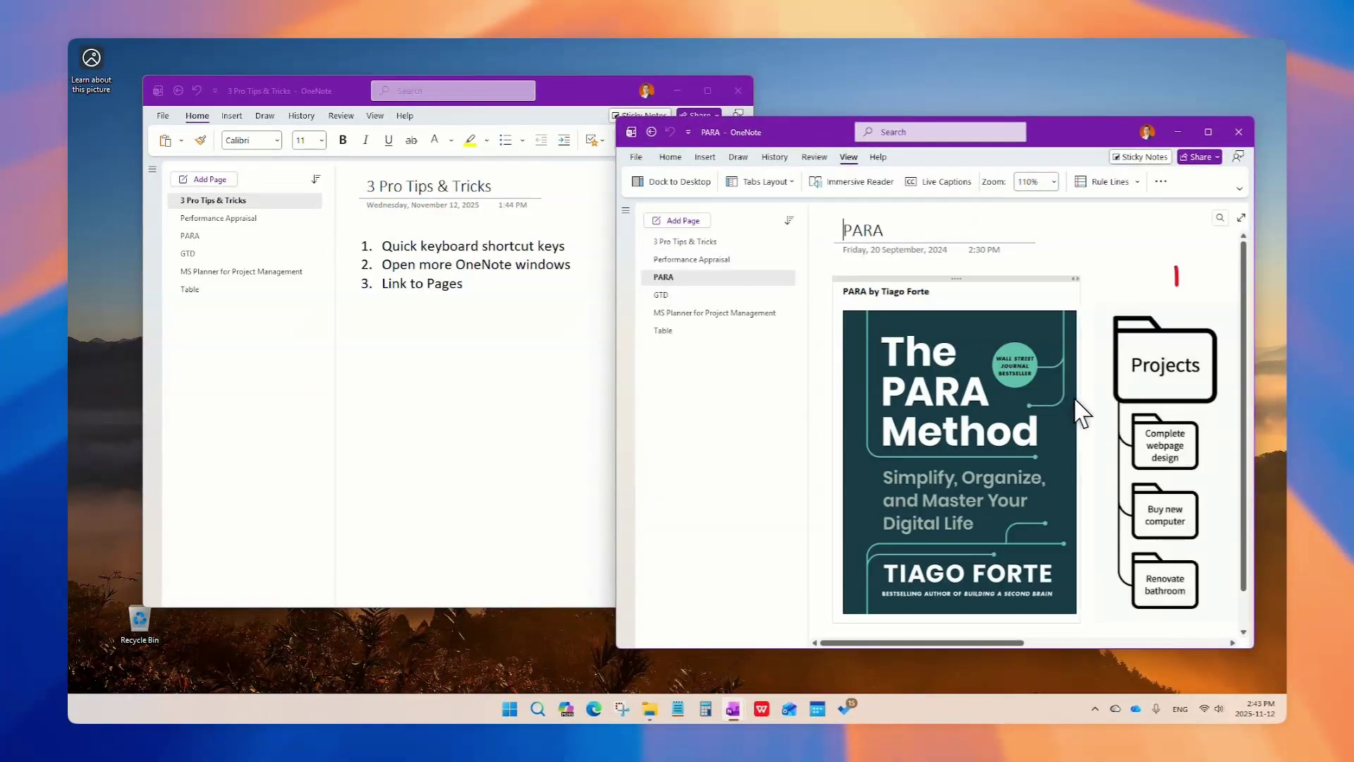
pyautogui.scroll(-4, 1063, 407)
pyautogui.scroll(3, 1063, 408)
pyautogui.click(722, 299)
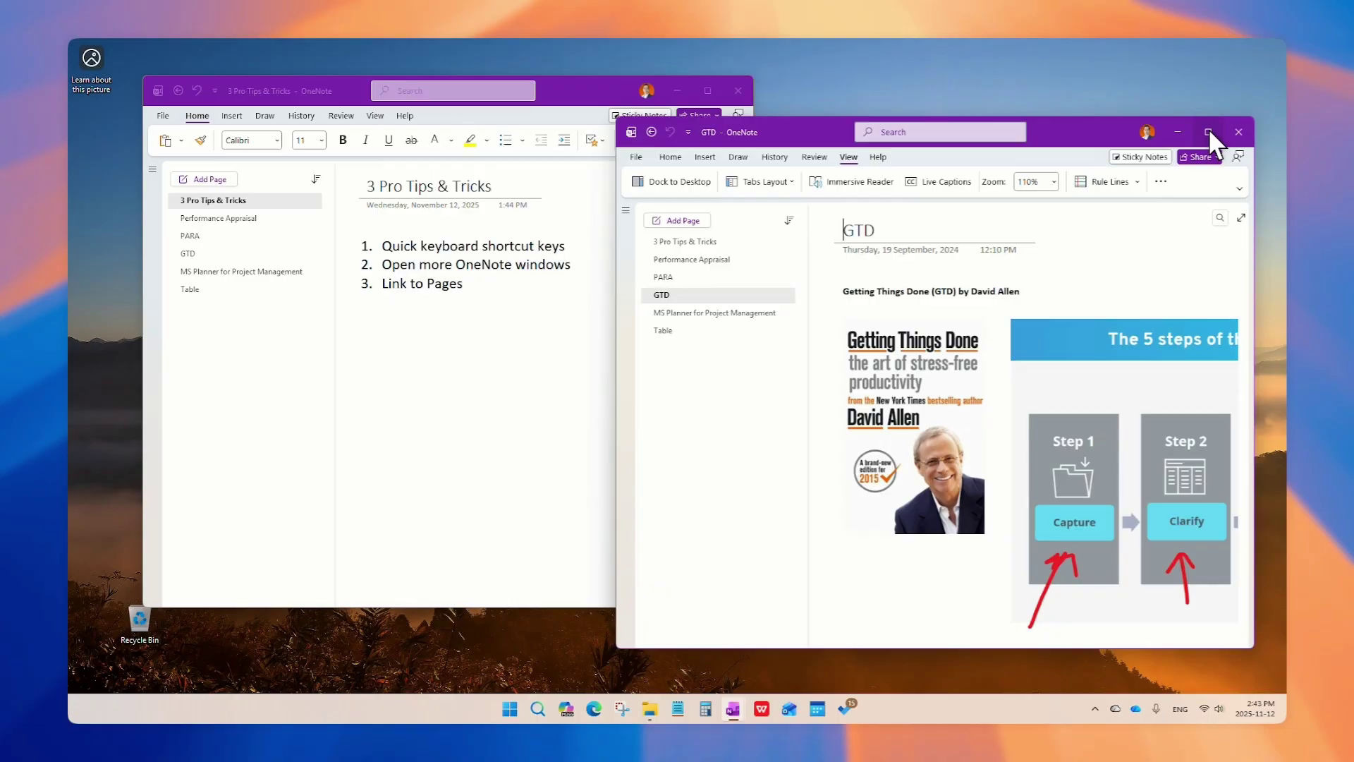
pyautogui.moveTo(1208, 132)
pyautogui.click(1123, 169)
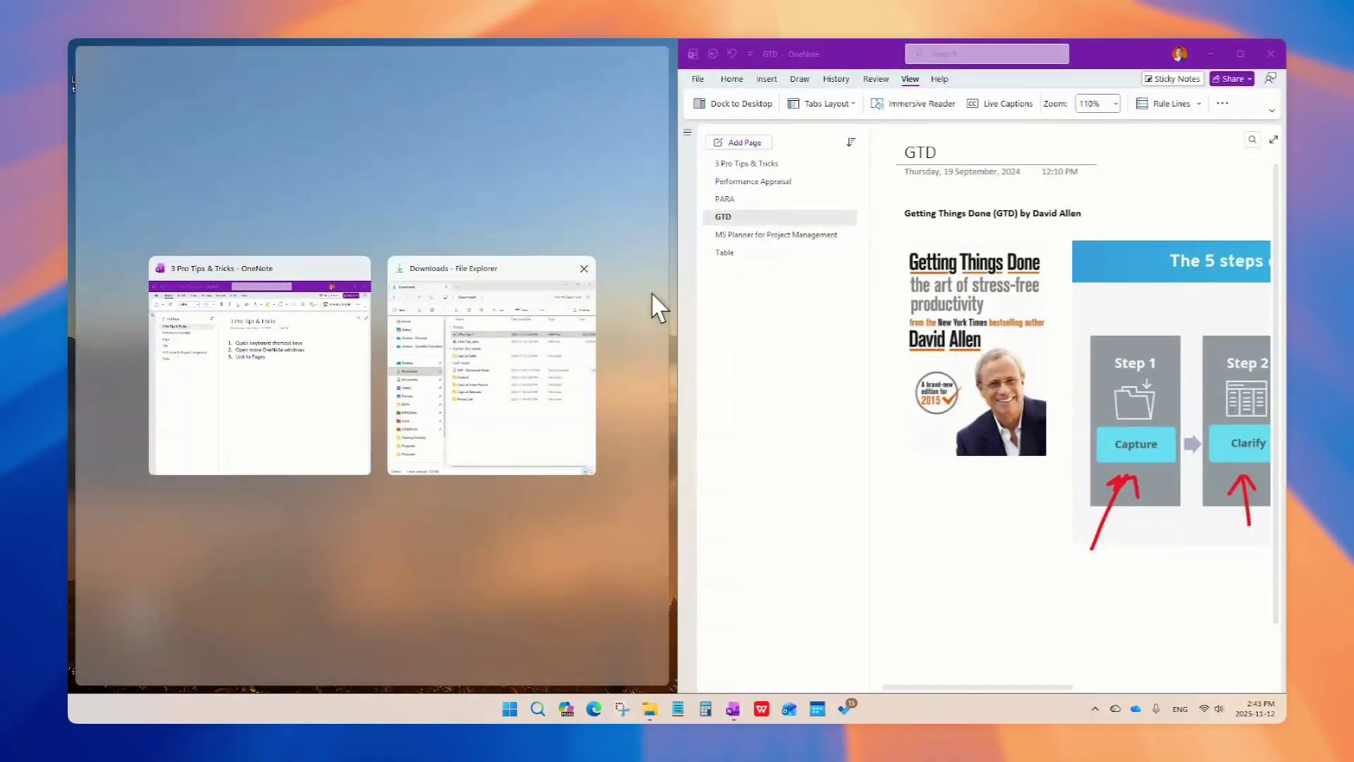
pyautogui.click(268, 370)
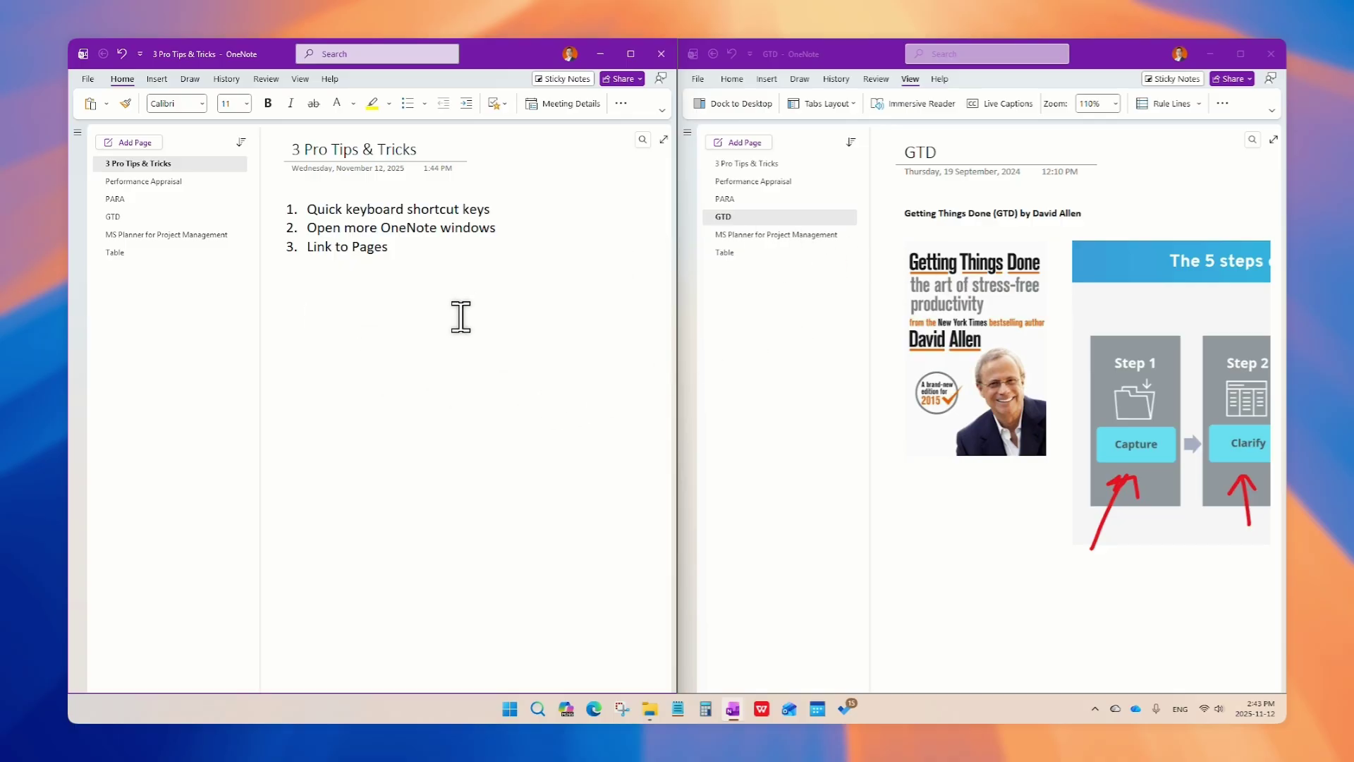
# Open an extra OneNote window from the taskbar, reposition it, and view GTD then PARA.
pyautogui.rightClick(727, 708)
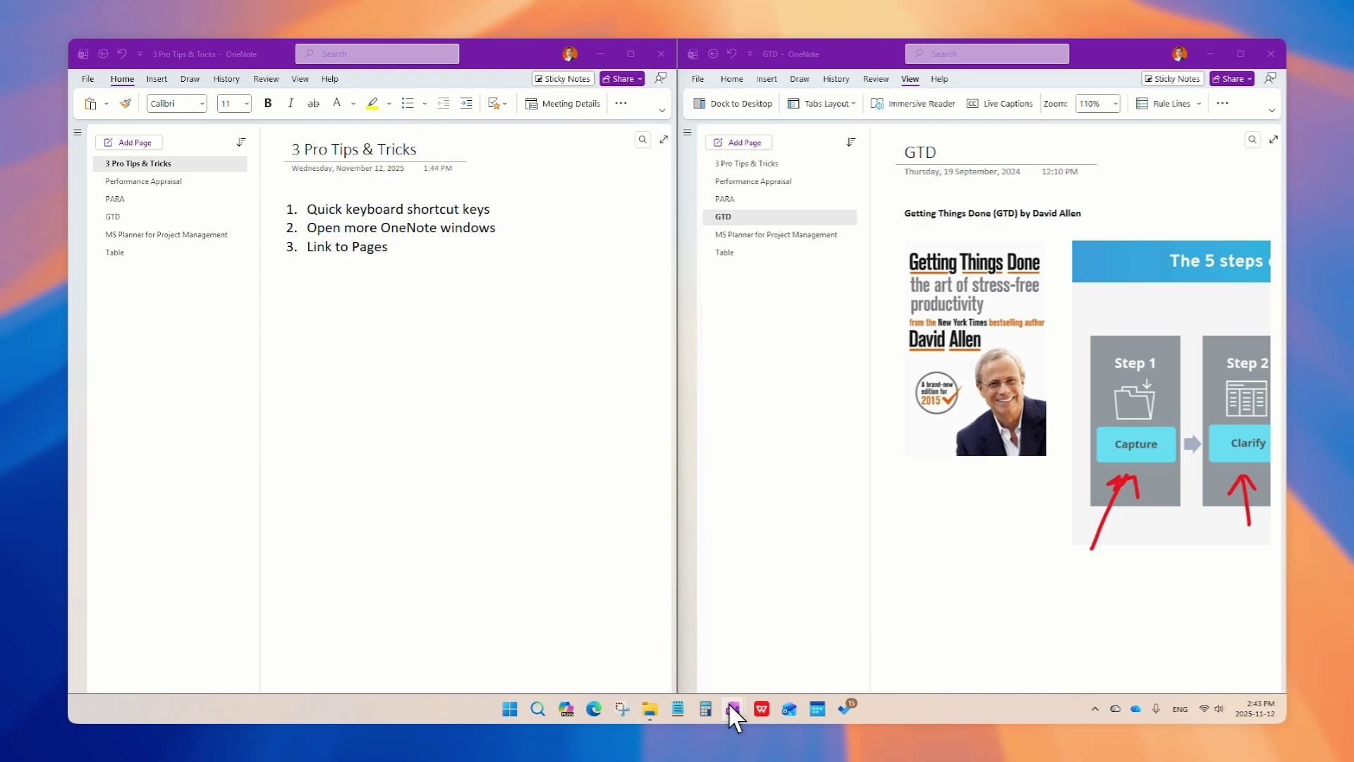
pyautogui.click(711, 633)
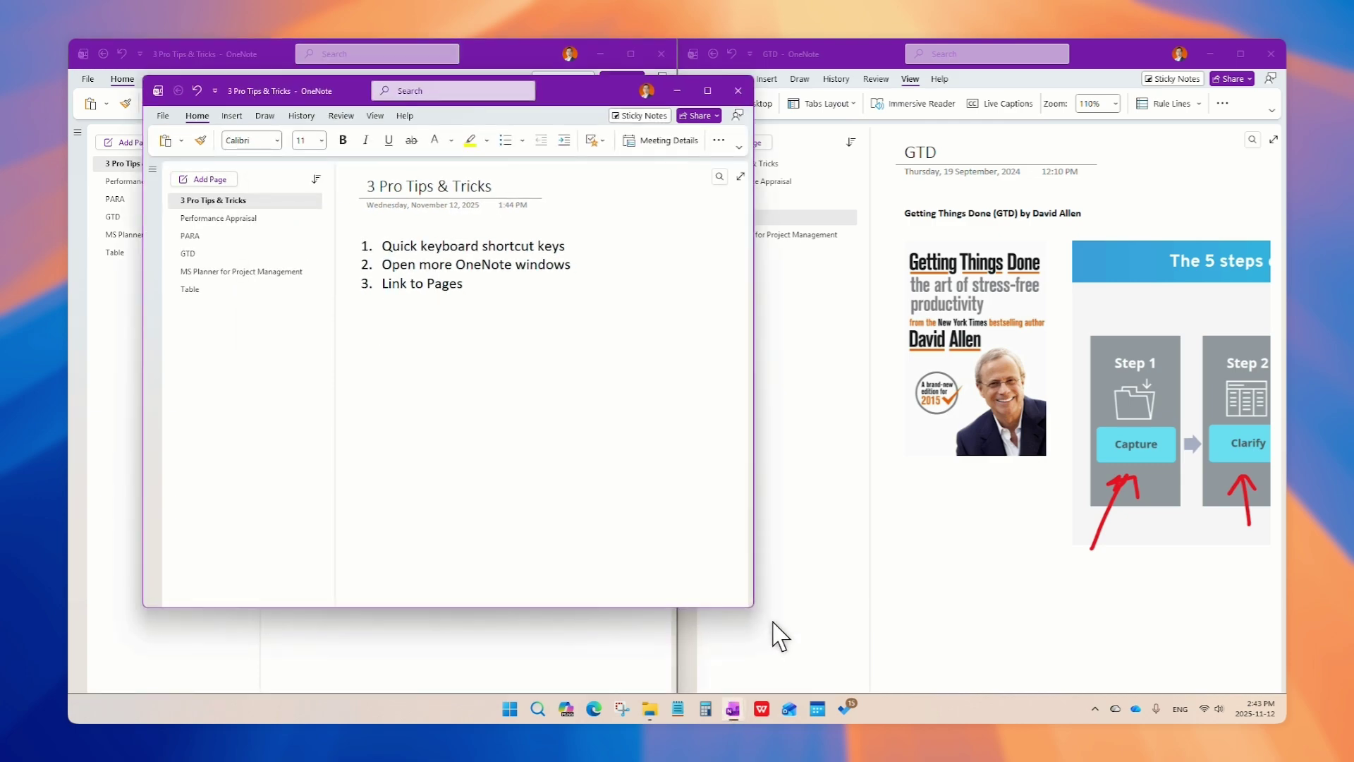
pyautogui.moveTo(588, 96); pyautogui.dragTo(931, 134)
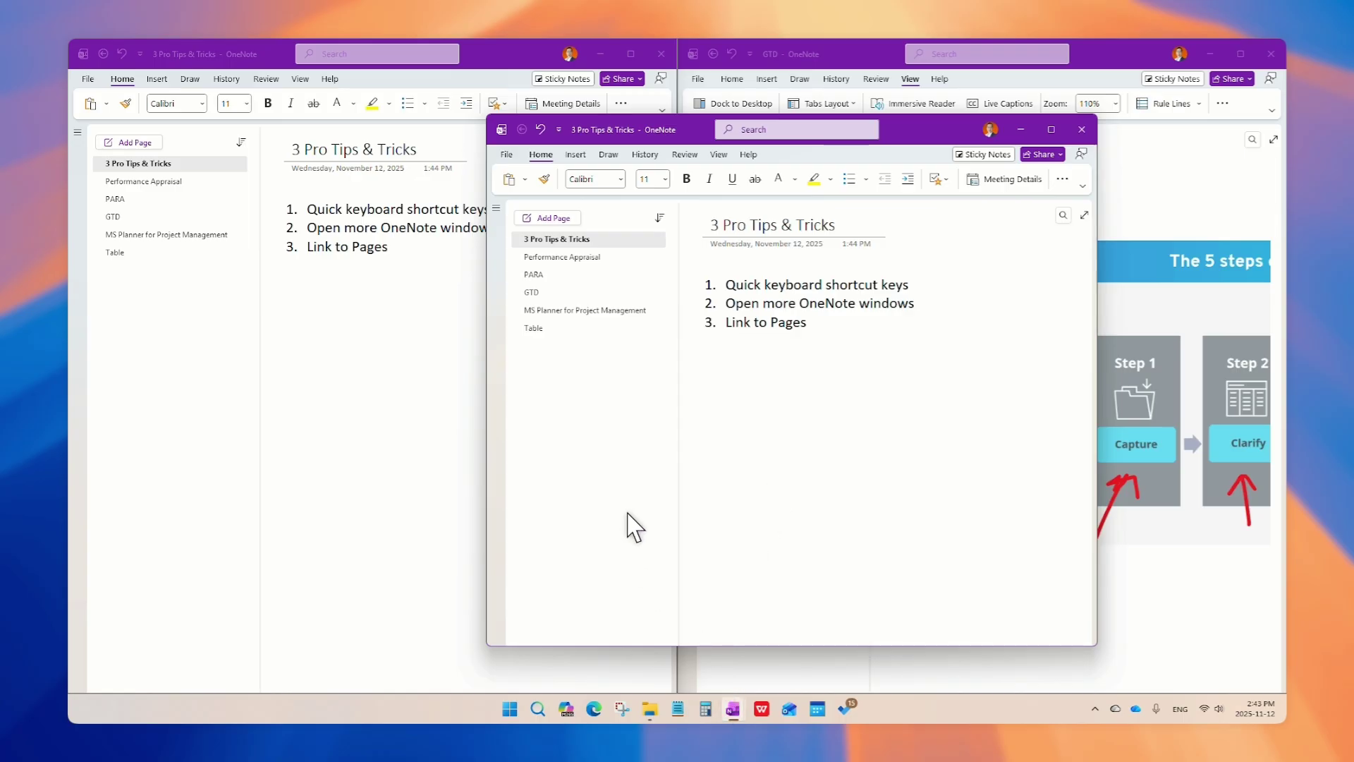
pyautogui.click(559, 292)
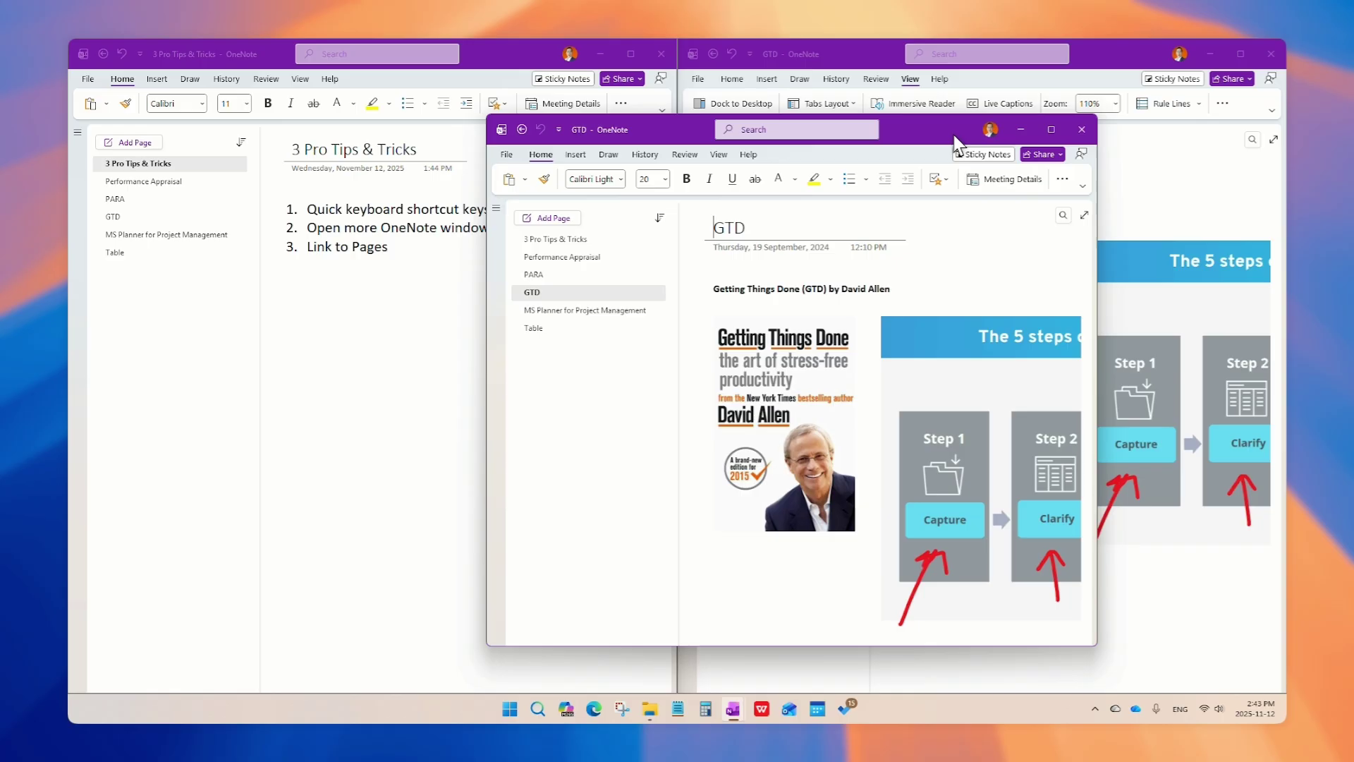
pyautogui.moveTo(954, 136); pyautogui.dragTo(1004, 127)
pyautogui.click(390, 310)
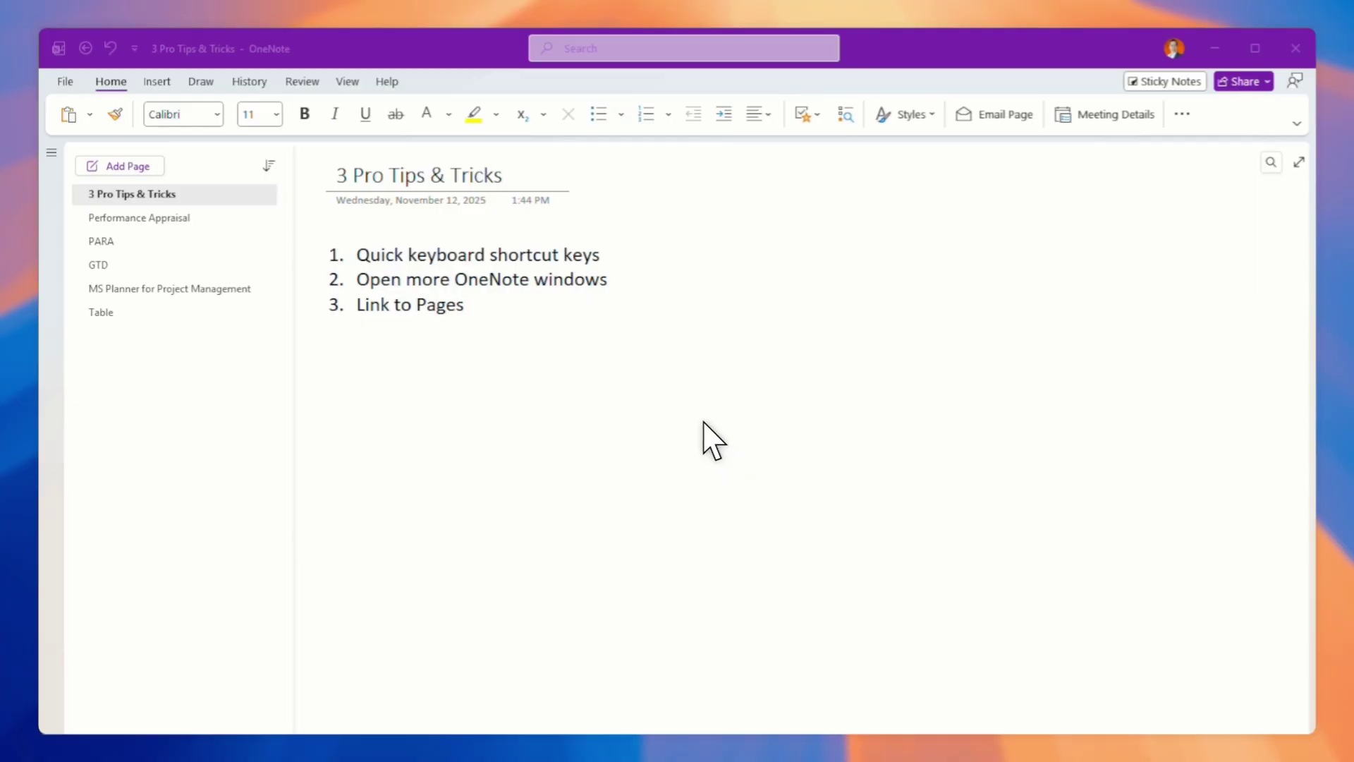
# On Performance Appraisal, select the names John through Joon and apply Link to Pages.
pyautogui.click(180, 218)
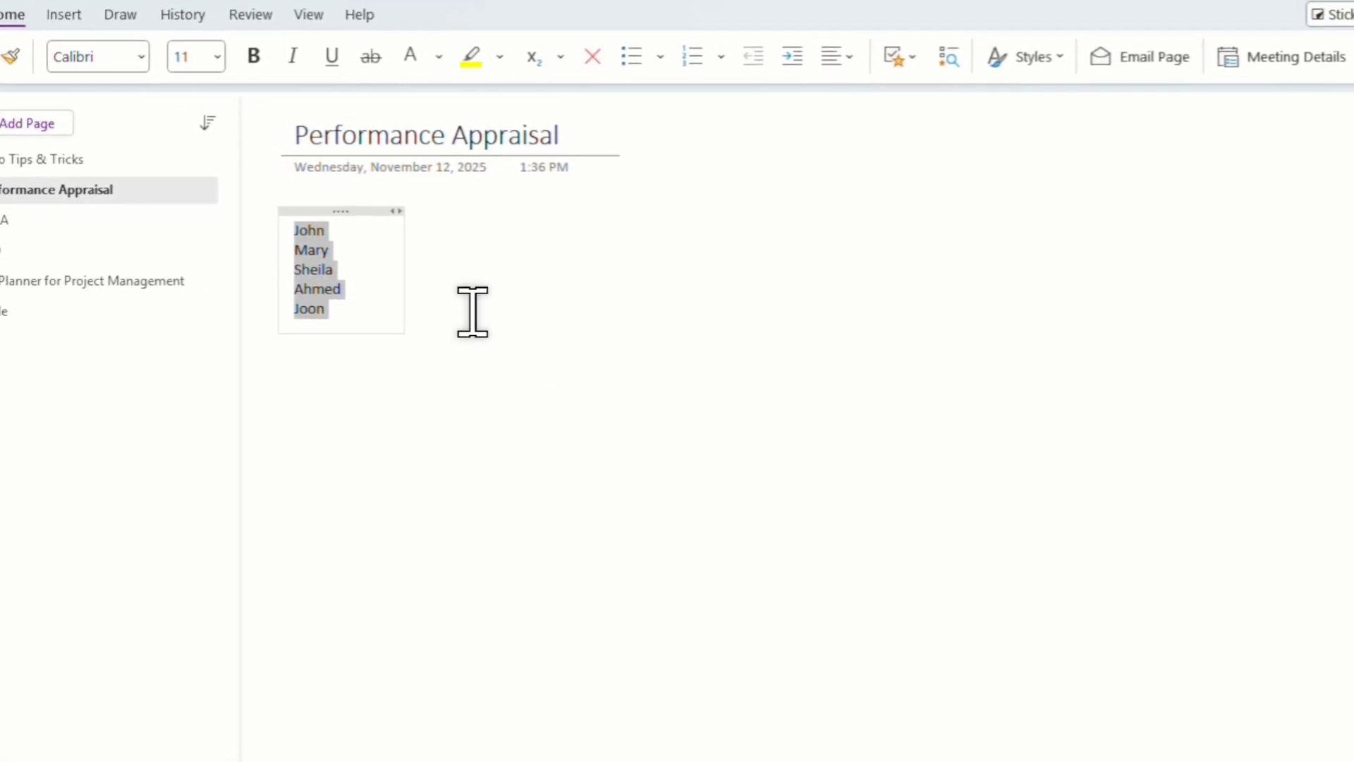
pyautogui.click(370, 269)
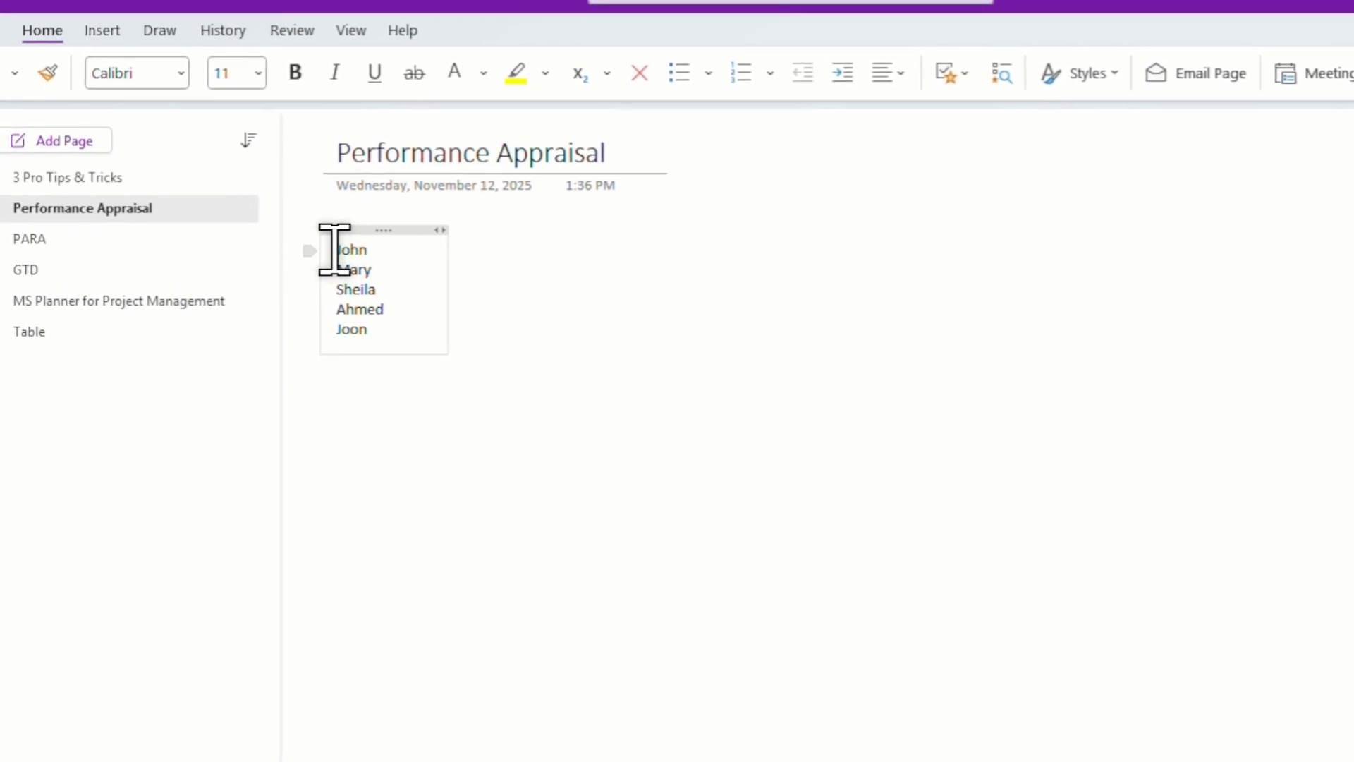
pyautogui.moveTo(332, 247); pyautogui.dragTo(367, 322)
pyautogui.rightClick(343, 269)
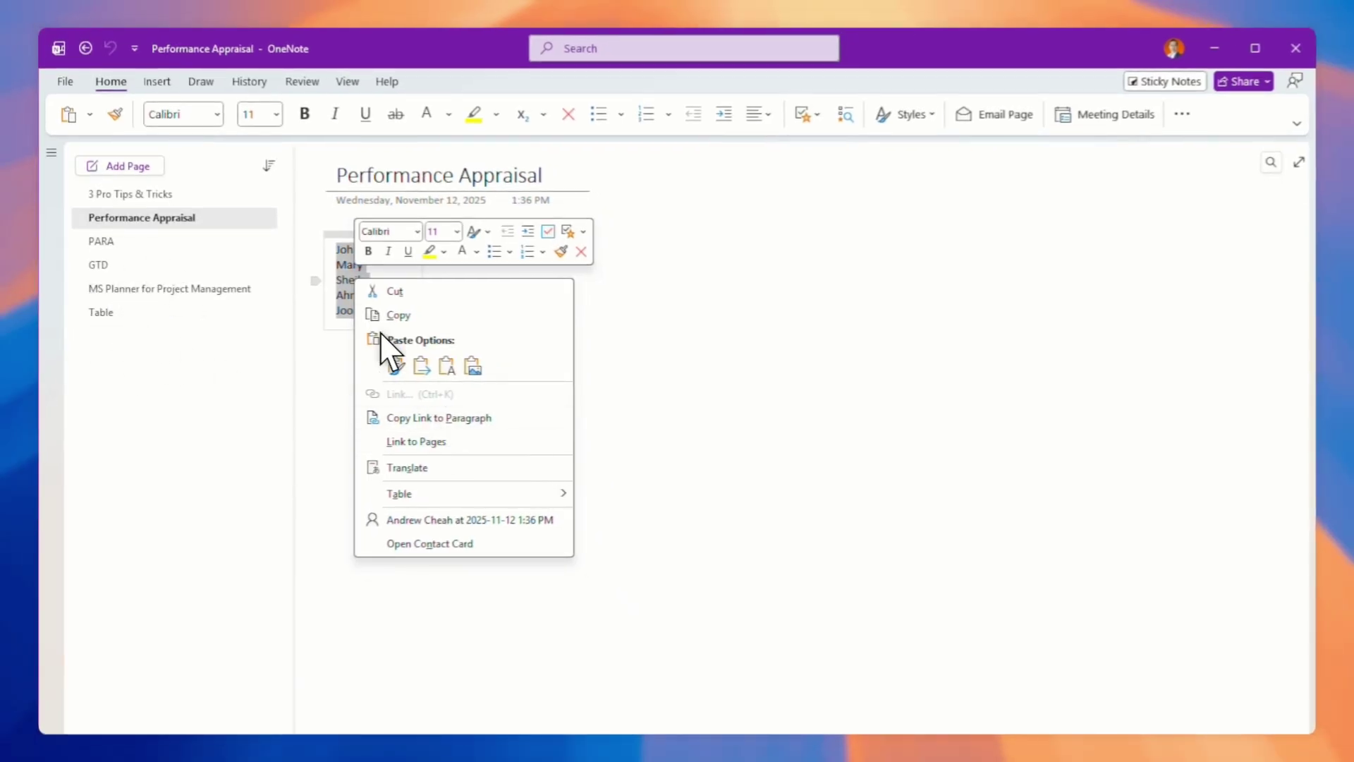
pyautogui.click(426, 442)
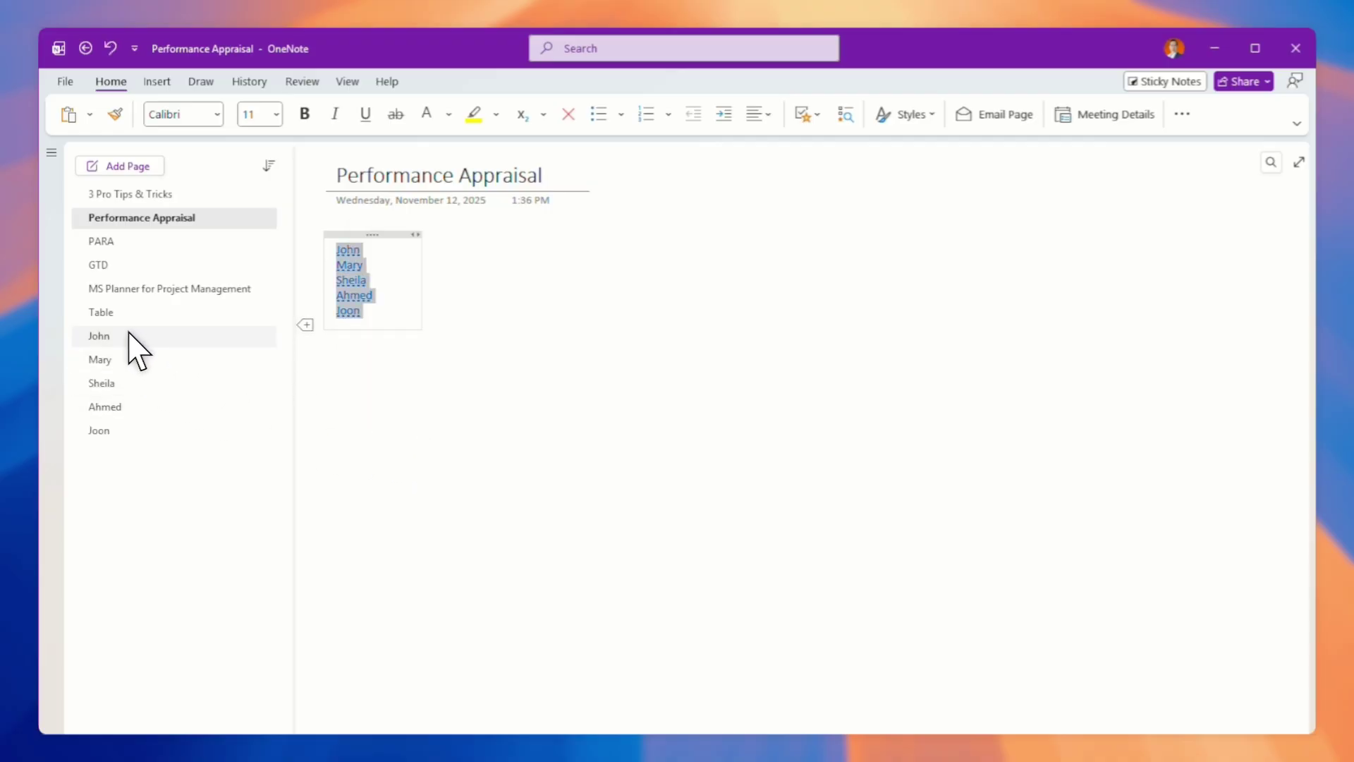
pyautogui.click(130, 339)
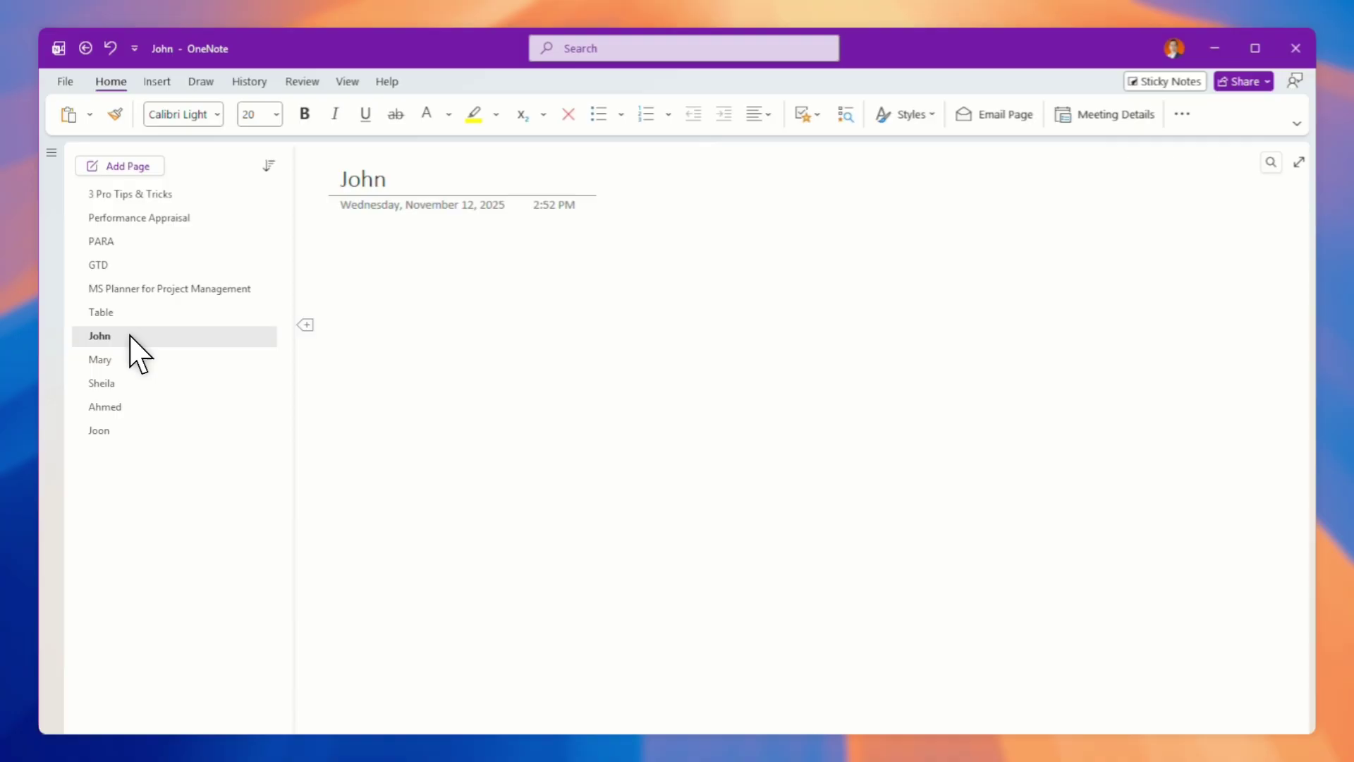
pyautogui.click(113, 361)
pyautogui.click(115, 384)
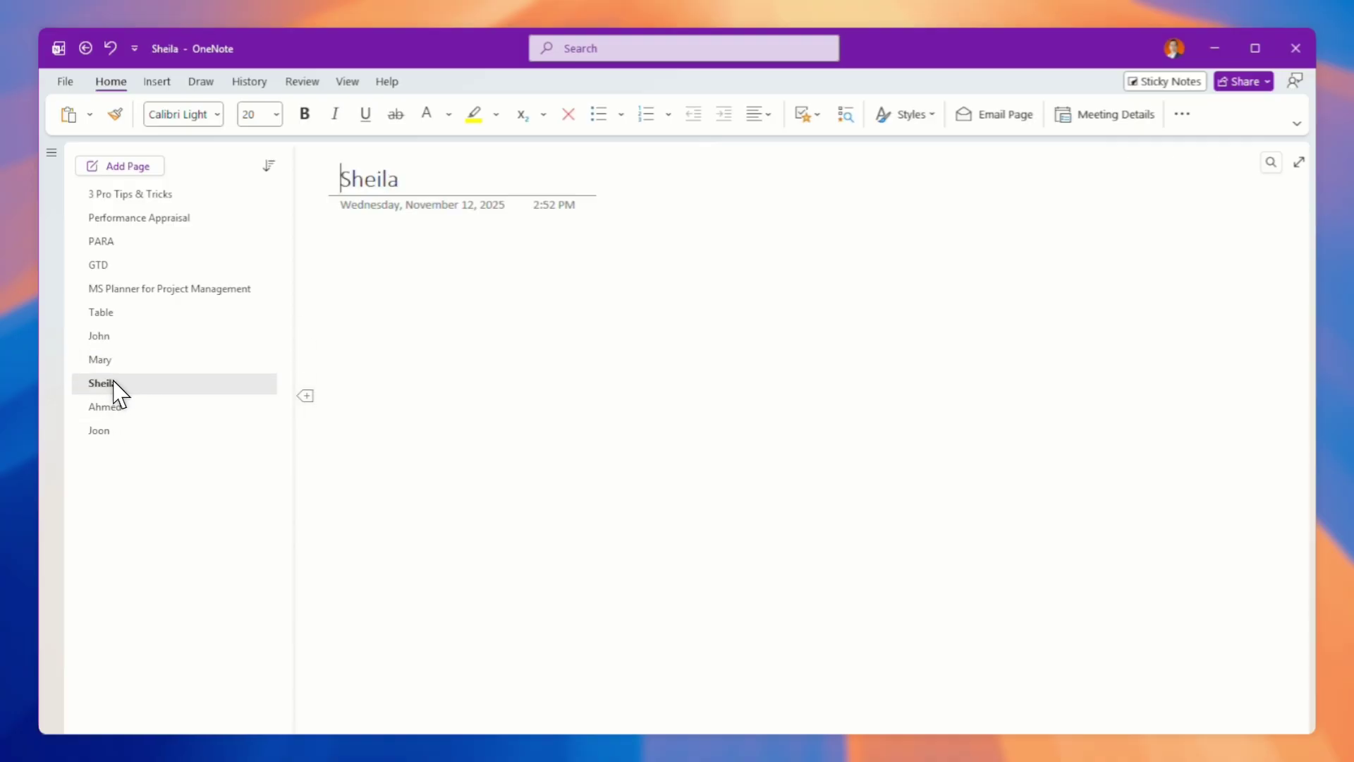
pyautogui.click(122, 340)
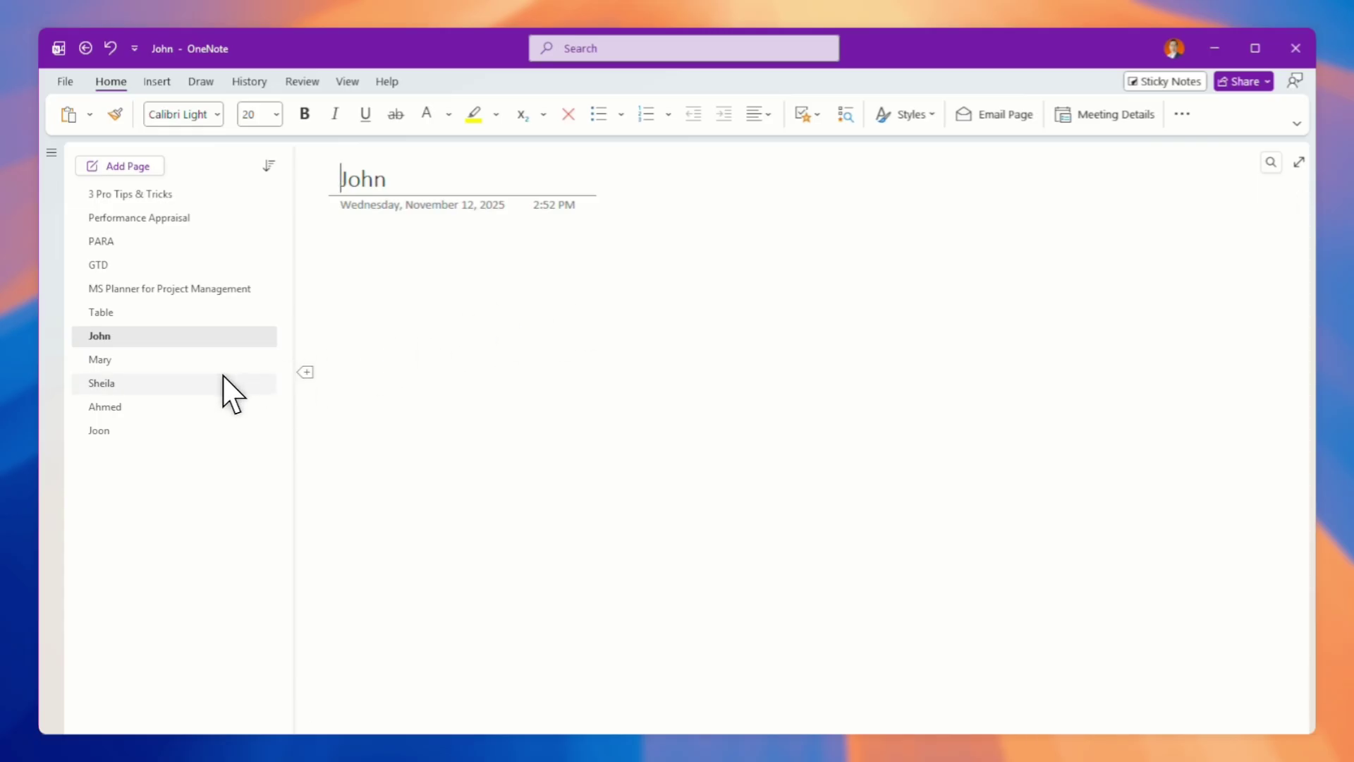
pyautogui.click(156, 363)
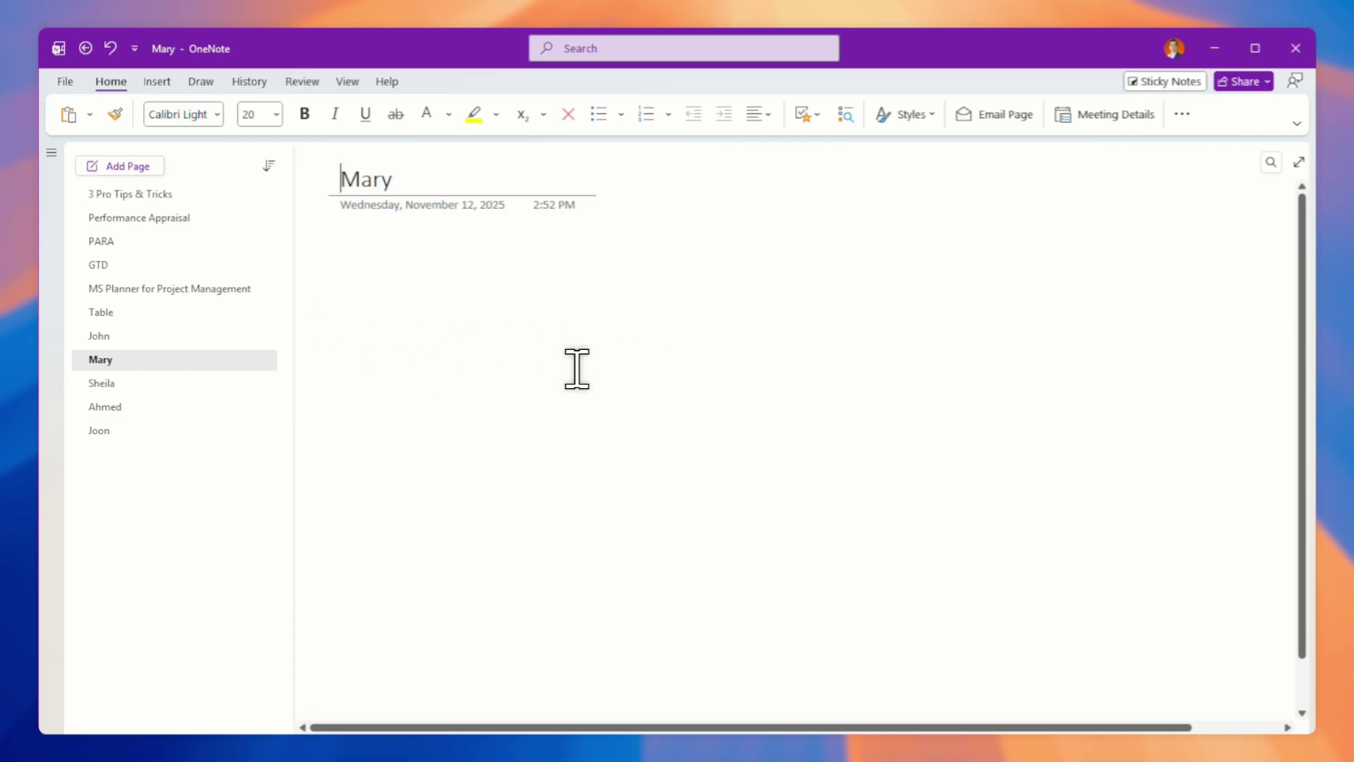
pyautogui.click(154, 330)
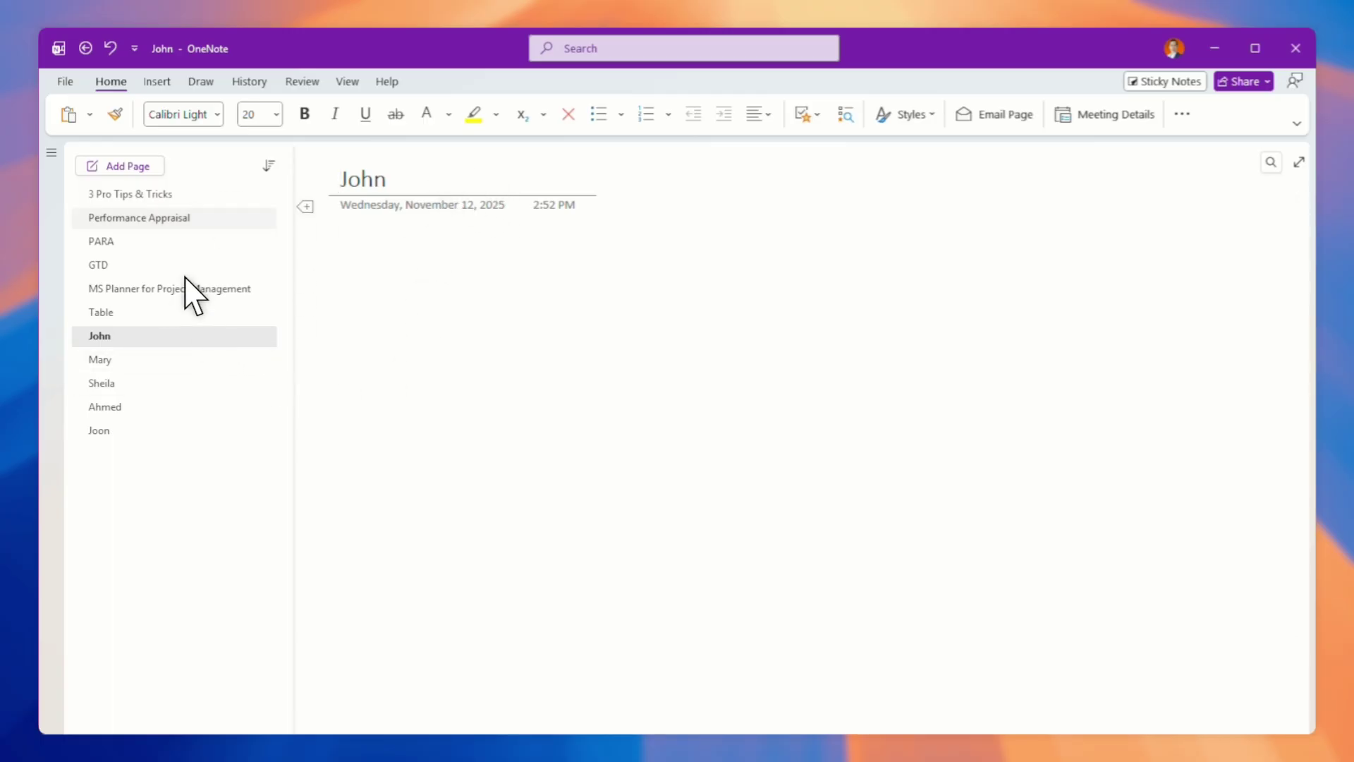
pyautogui.click(164, 196)
pyautogui.click(124, 218)
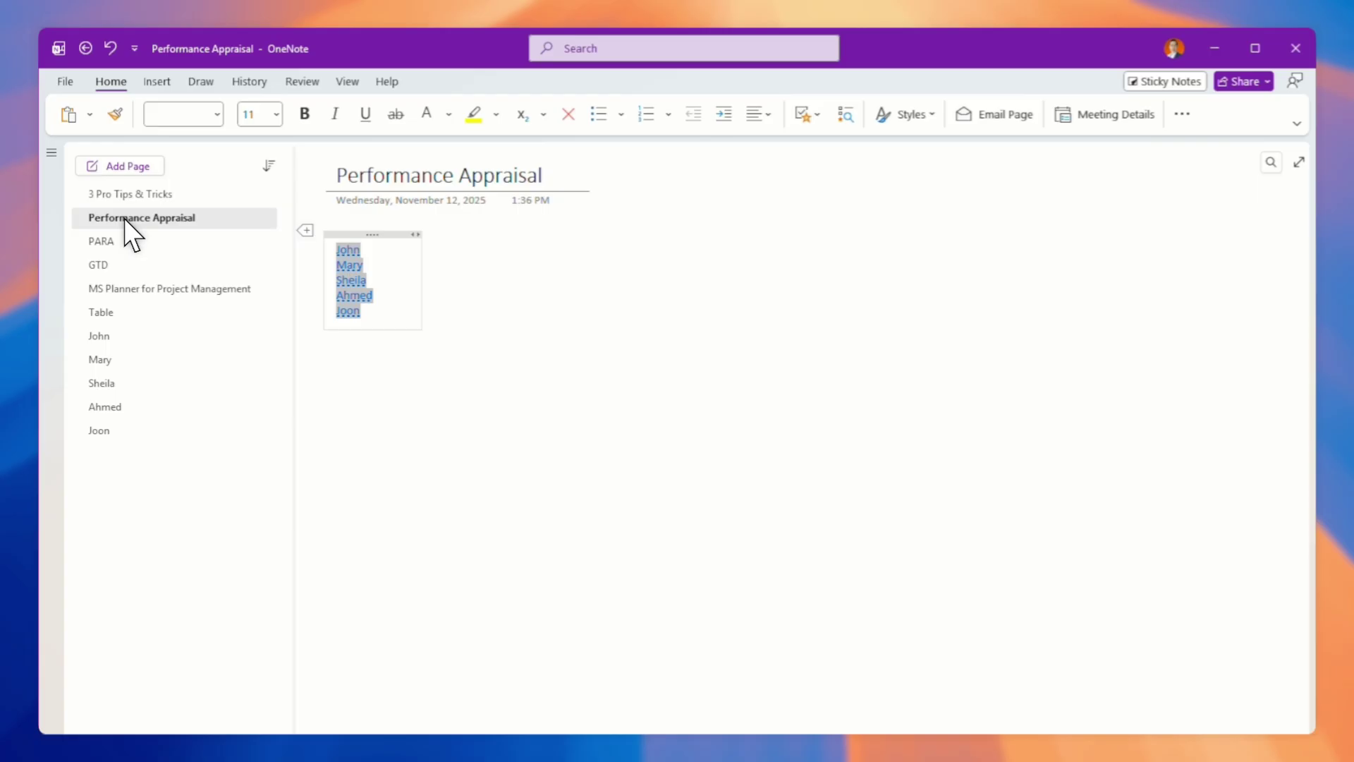
pyautogui.click(382, 285)
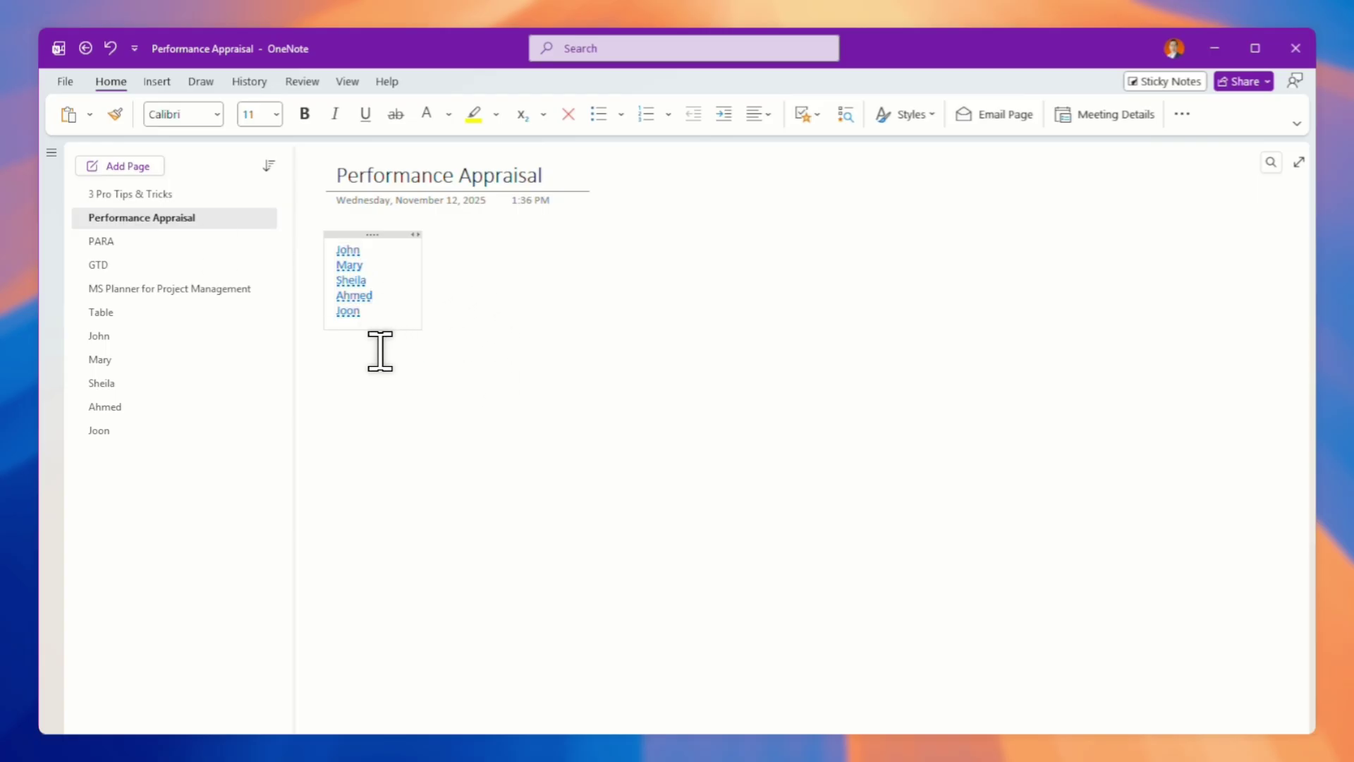
pyautogui.click(350, 282)
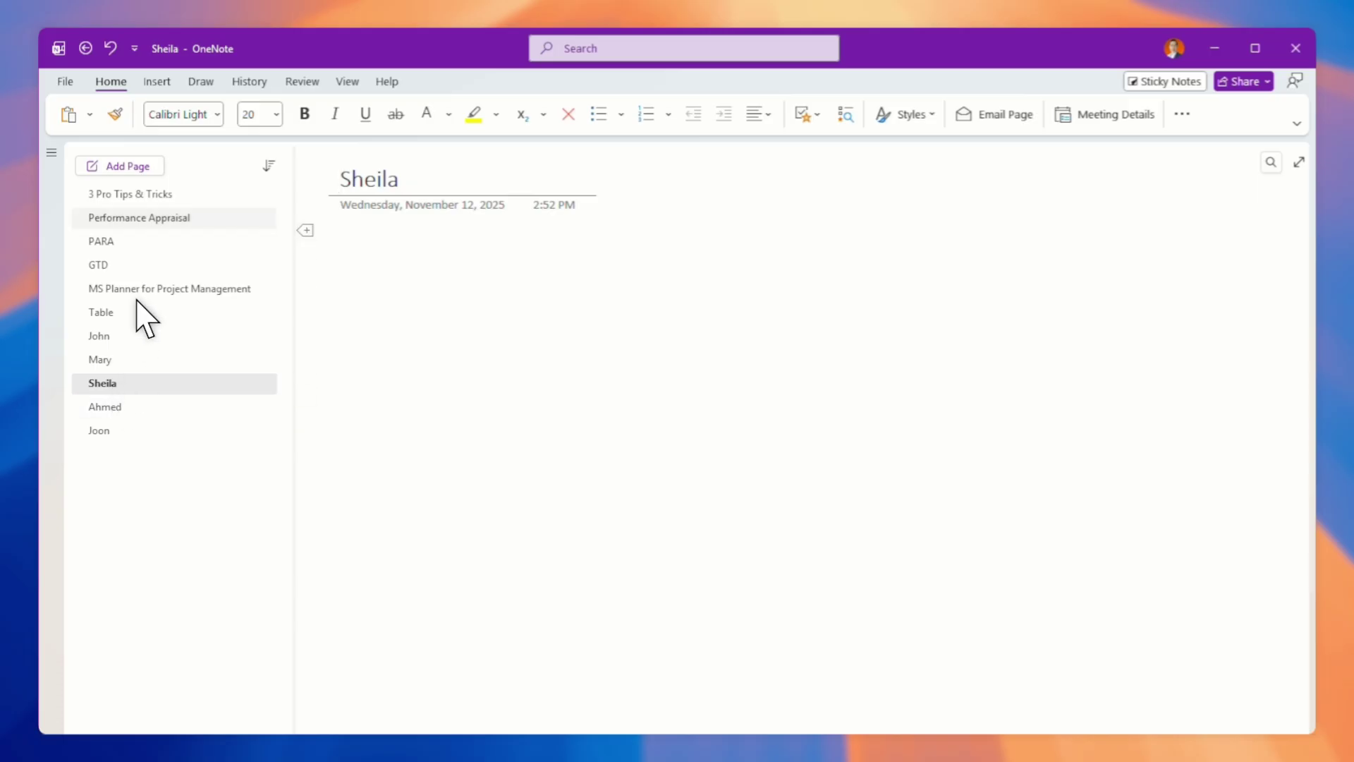
pyautogui.click(150, 219)
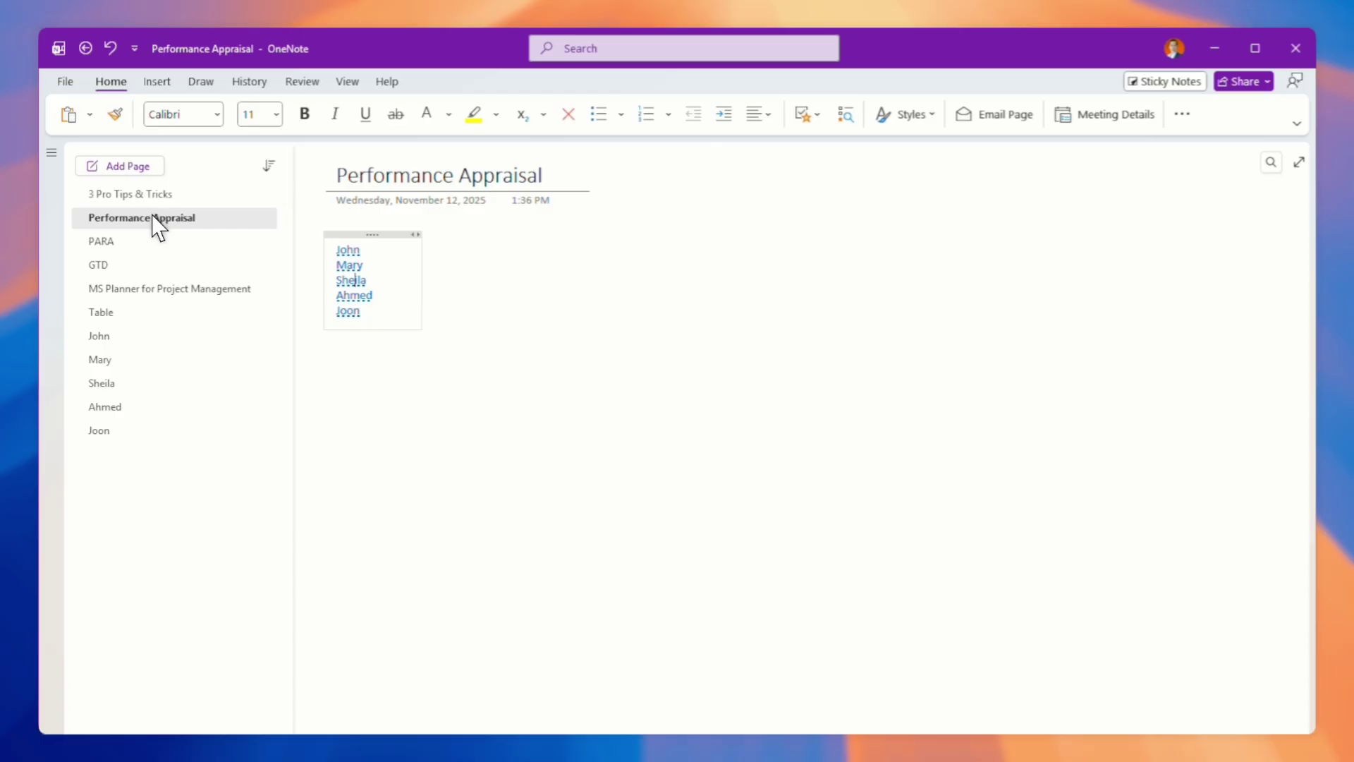
# Move Performance Appraisal above John, make John–Joon its subpages, and collapse them.
pyautogui.moveTo(154, 219); pyautogui.dragTo(118, 326)
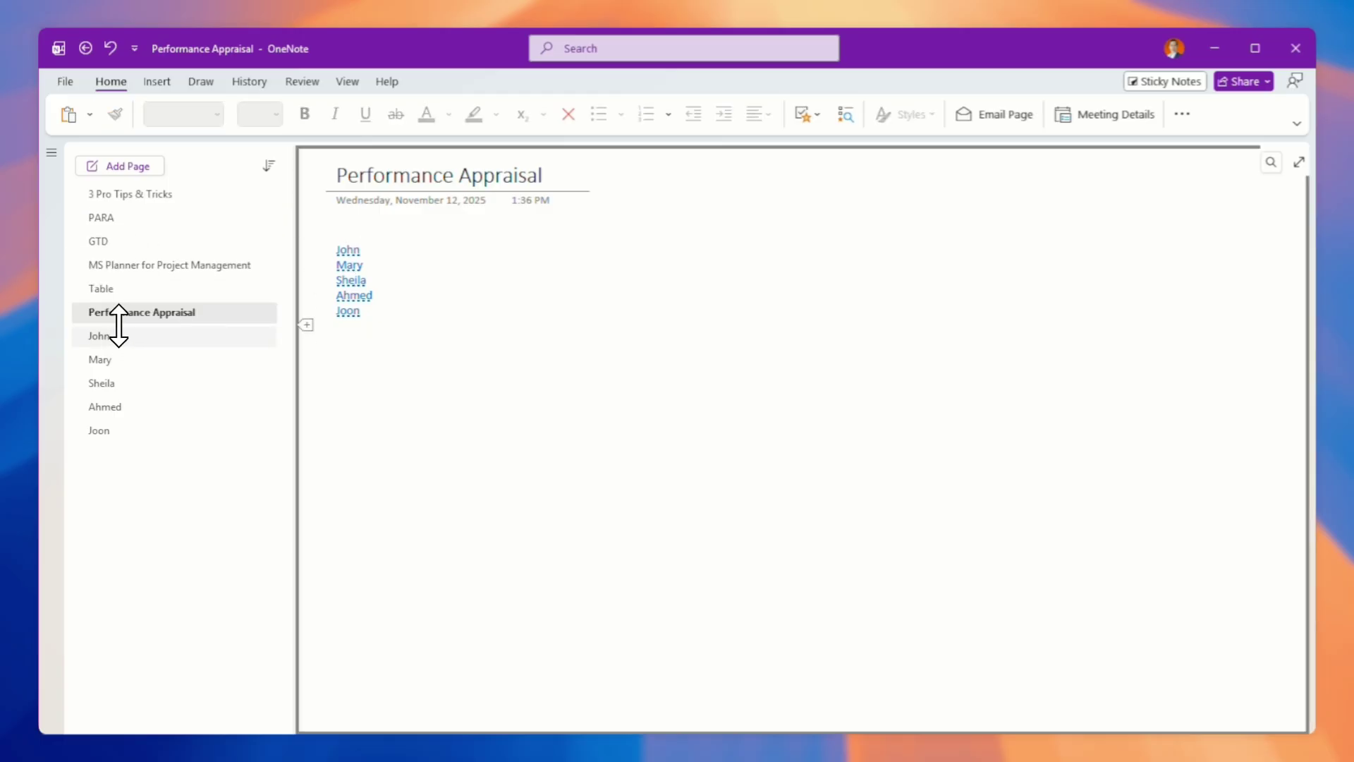
pyautogui.click(127, 338)
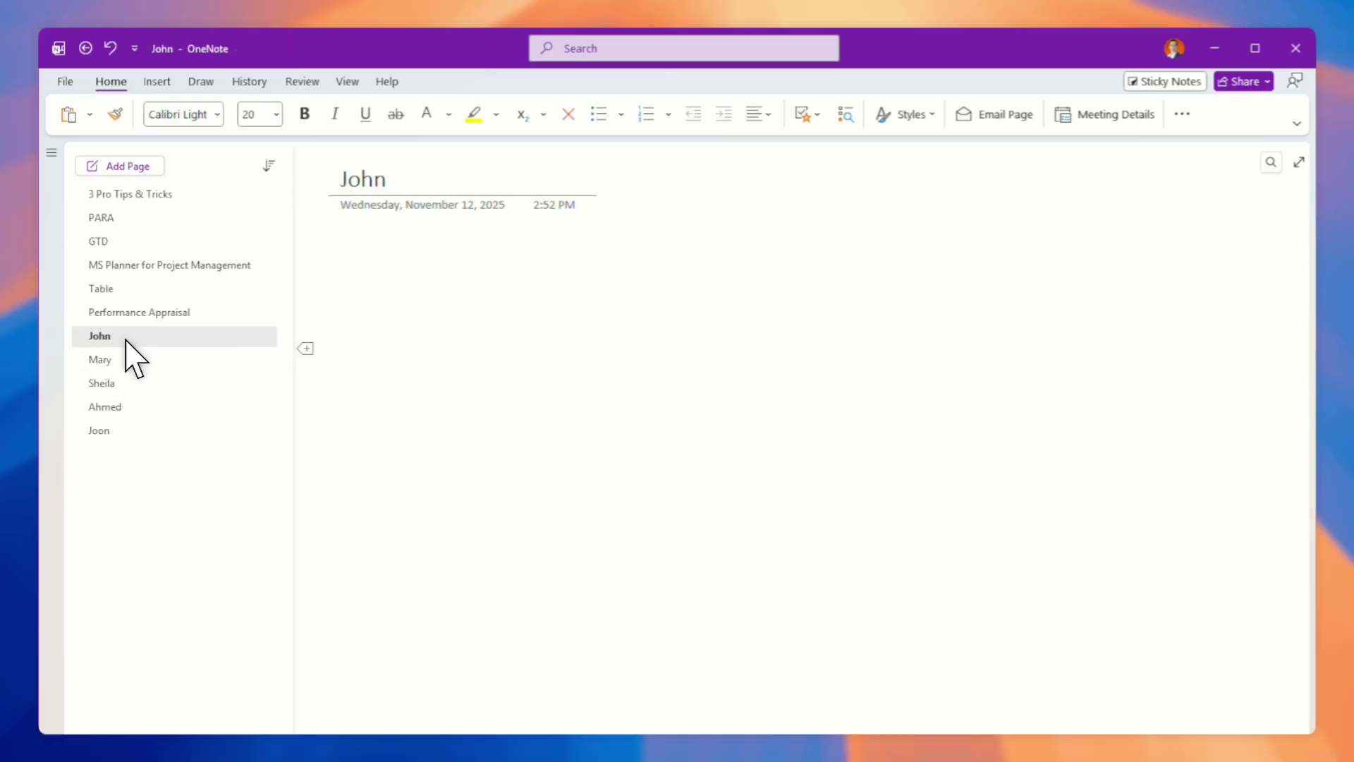
pyautogui.keyDown('shift'); pyautogui.click(110, 432); pyautogui.keyUp('shift')
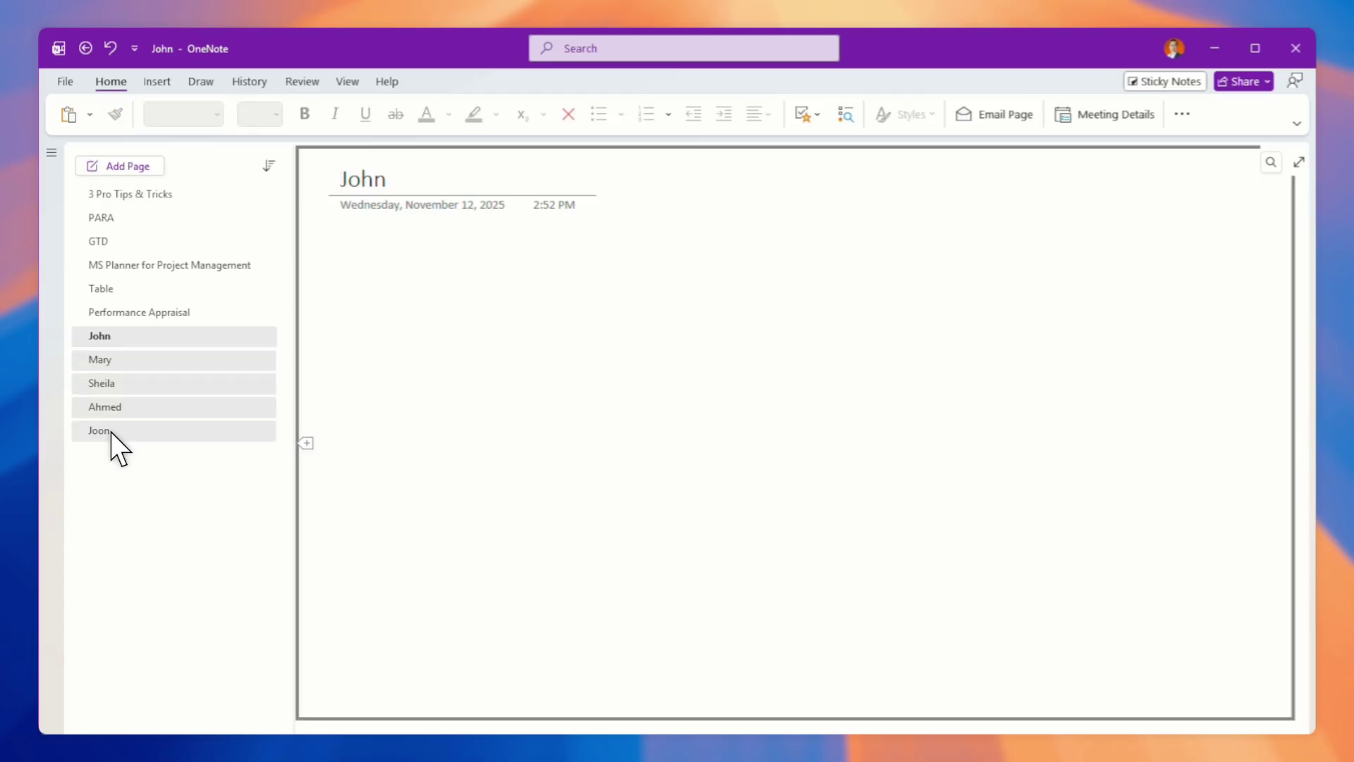
pyautogui.rightClick(132, 344)
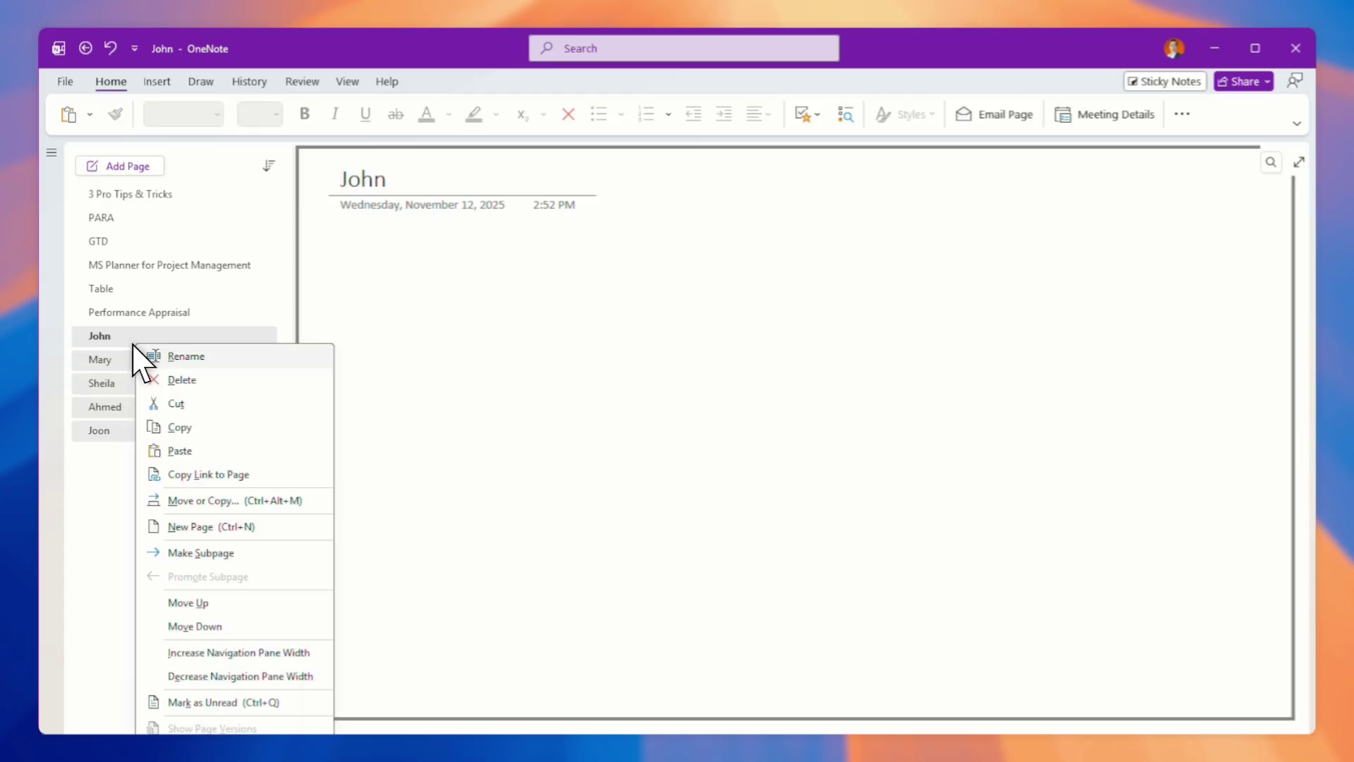
pyautogui.click(197, 554)
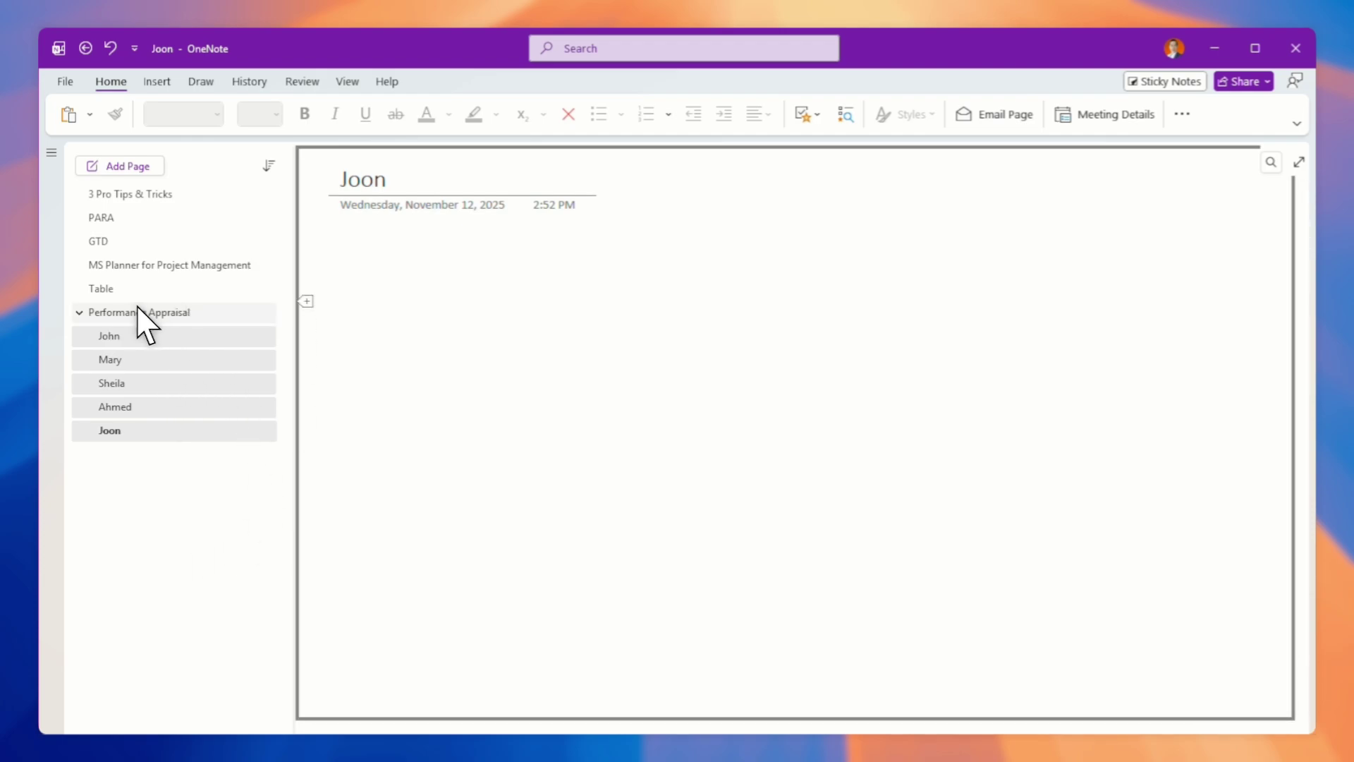
pyautogui.click(80, 313)
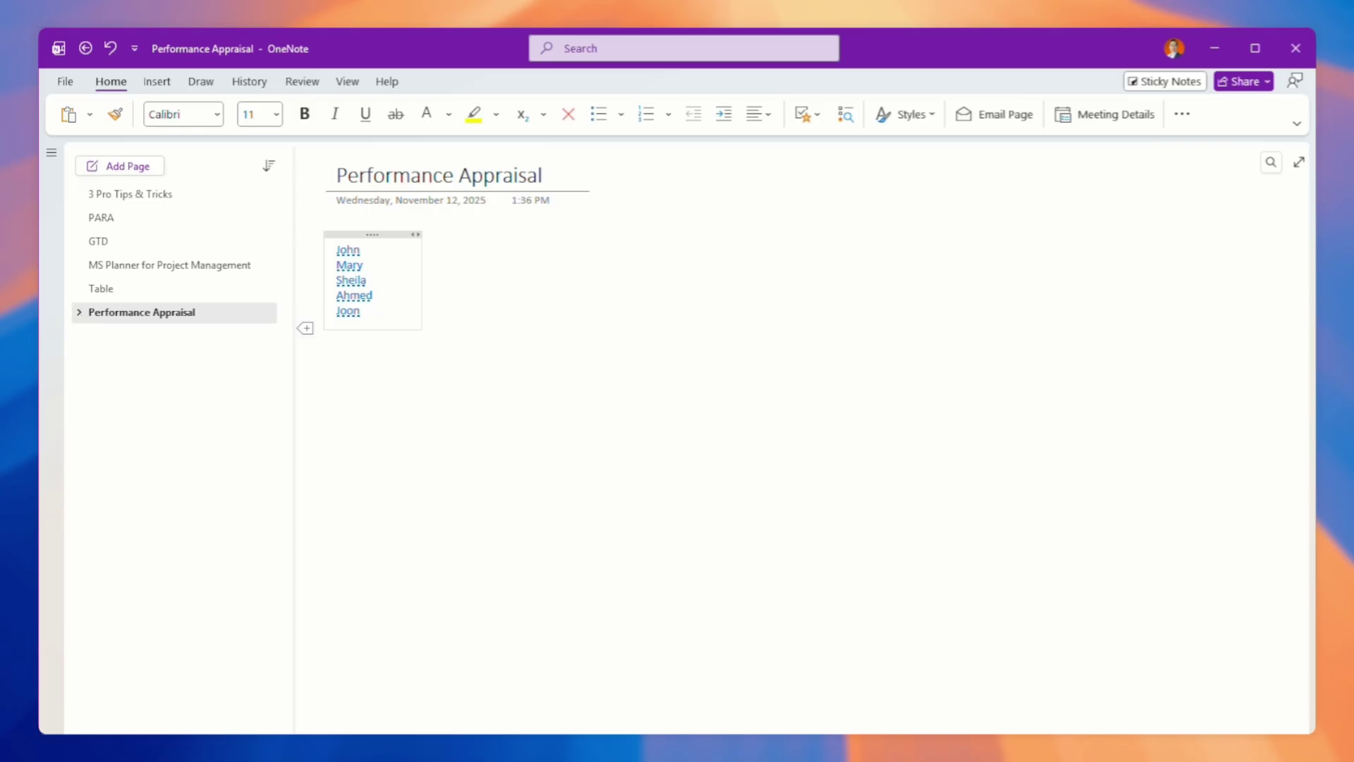
# Test the Mary and Joon links, returning to Performance Appraisal after each.
pyautogui.click(347, 265)
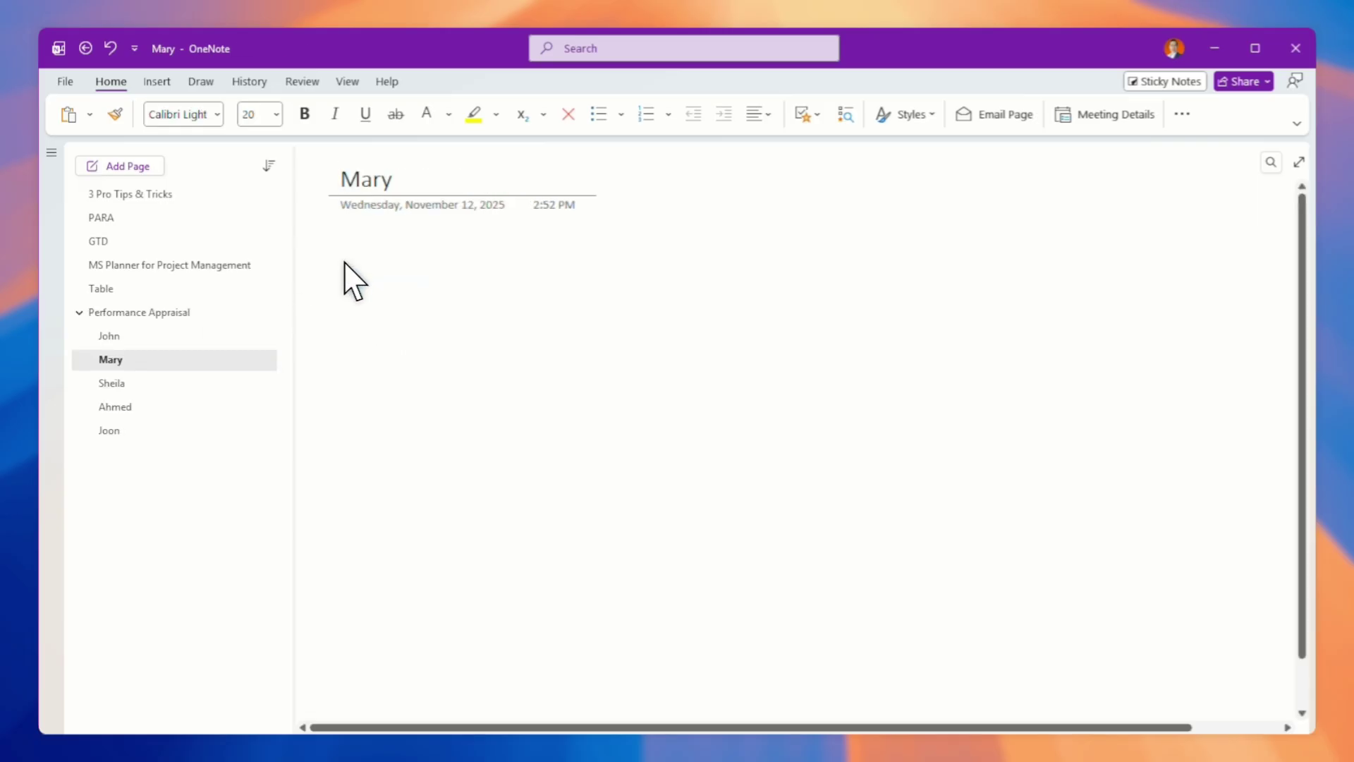
pyautogui.click(141, 313)
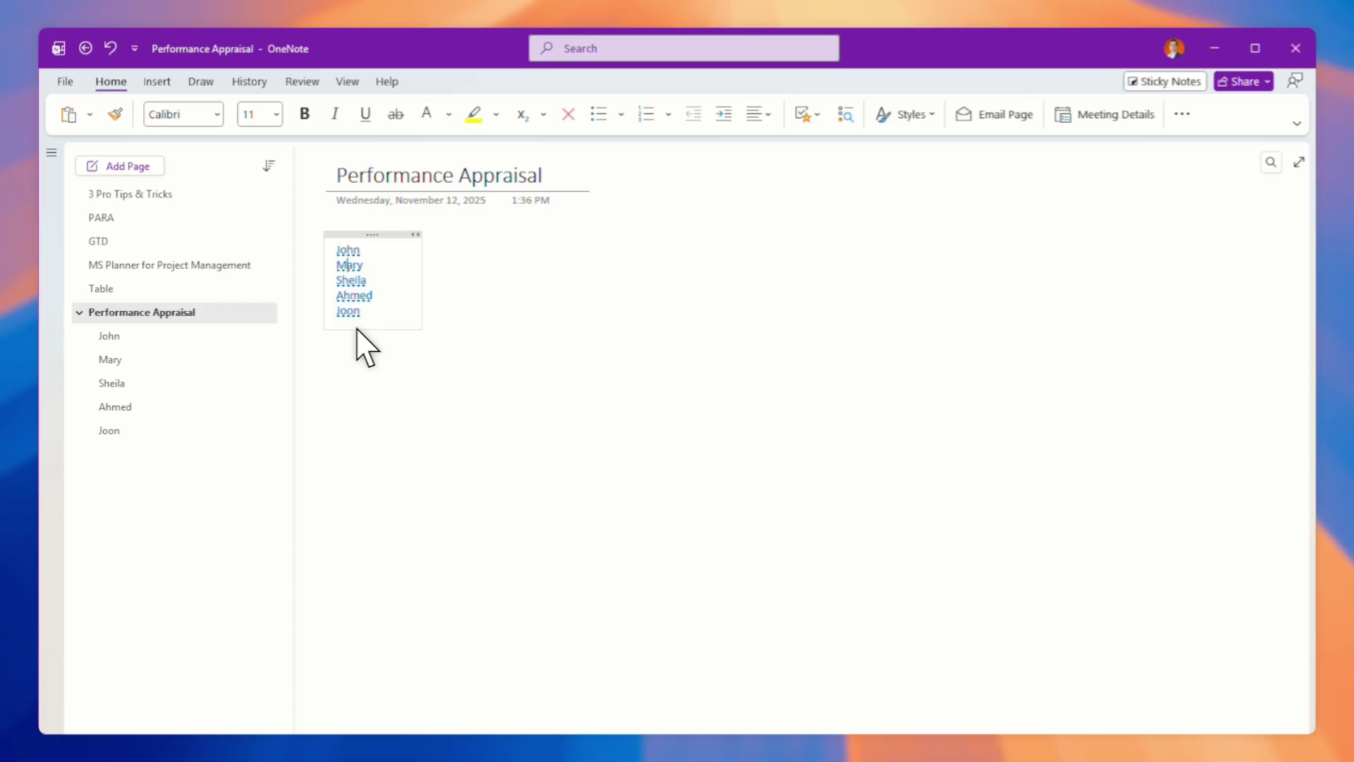
pyautogui.click(356, 314)
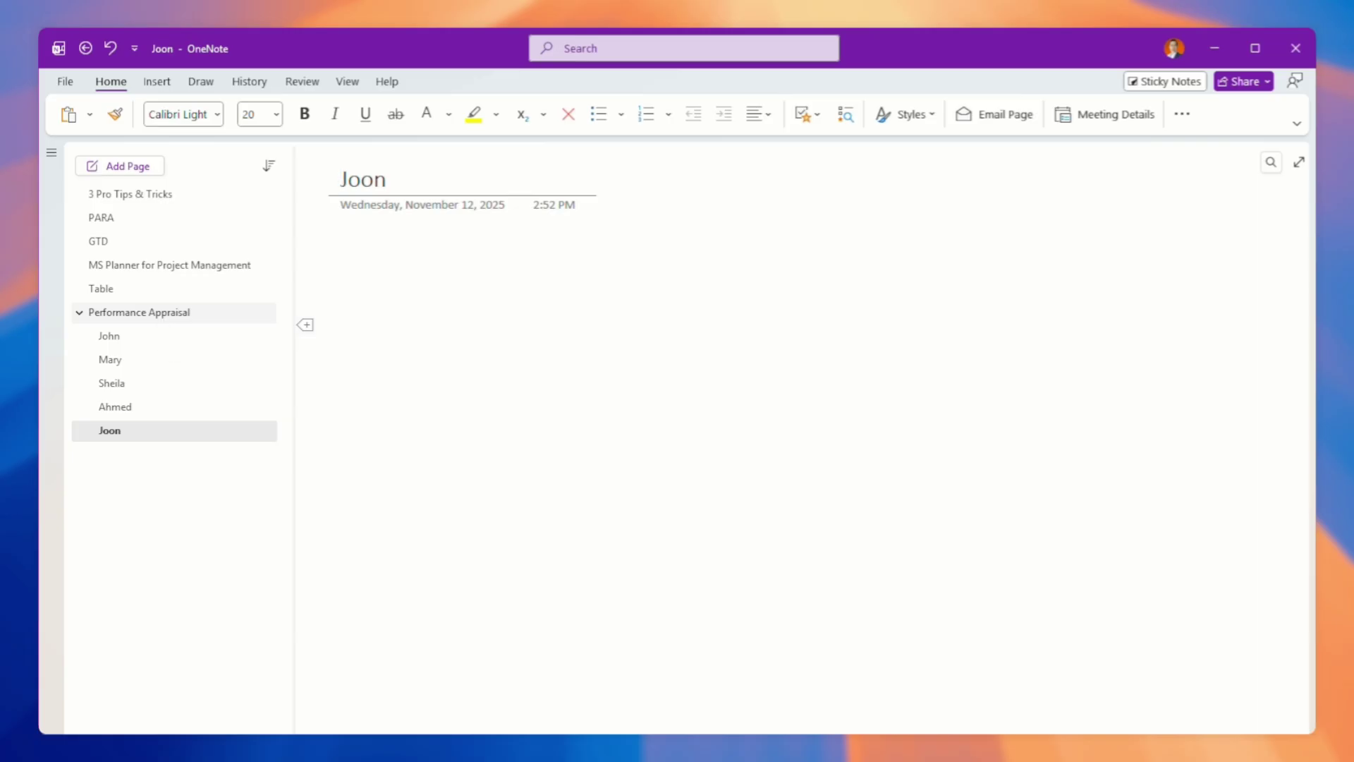
pyautogui.click(162, 326)
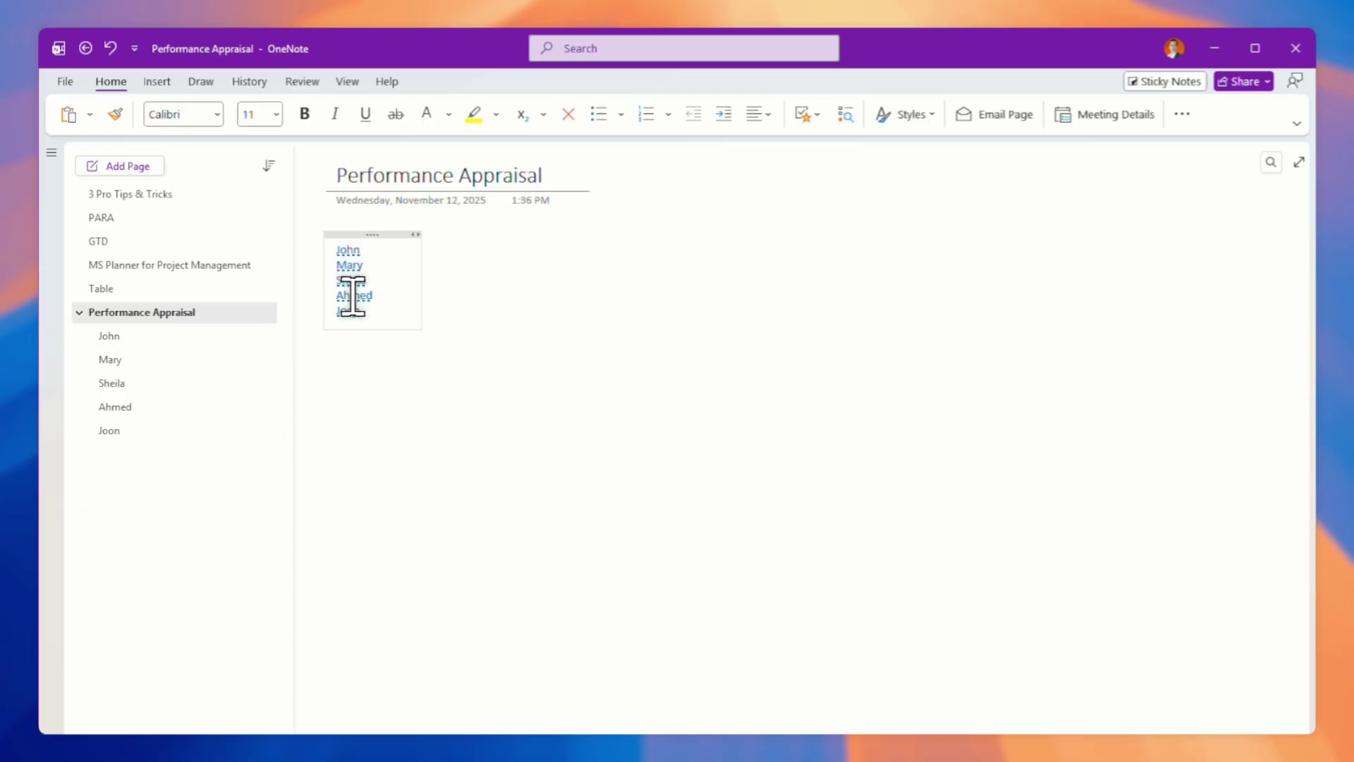